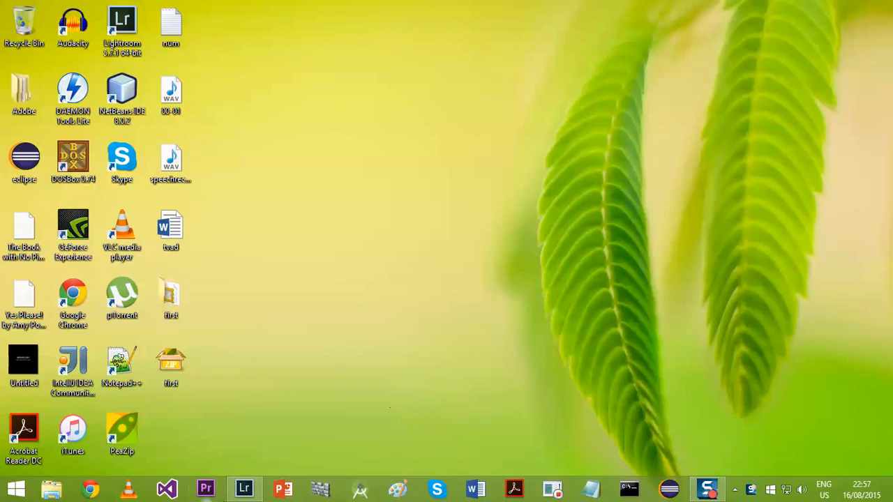
Switch to Lightroom and show the photo catalog in the Library module
{"action": "left_click", "coordinate": [241, 492]}
{"action": "left_click", "coordinate": [241, 492]}
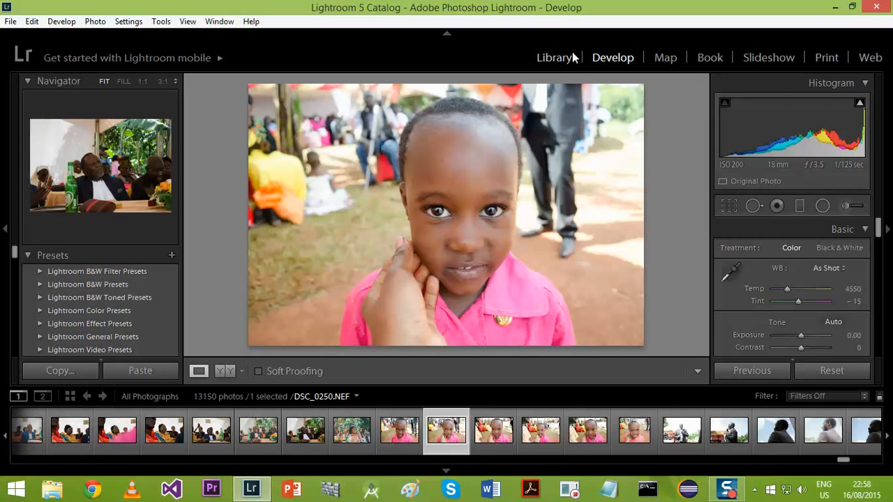
{"action": "left_click", "coordinate": [552, 58]}
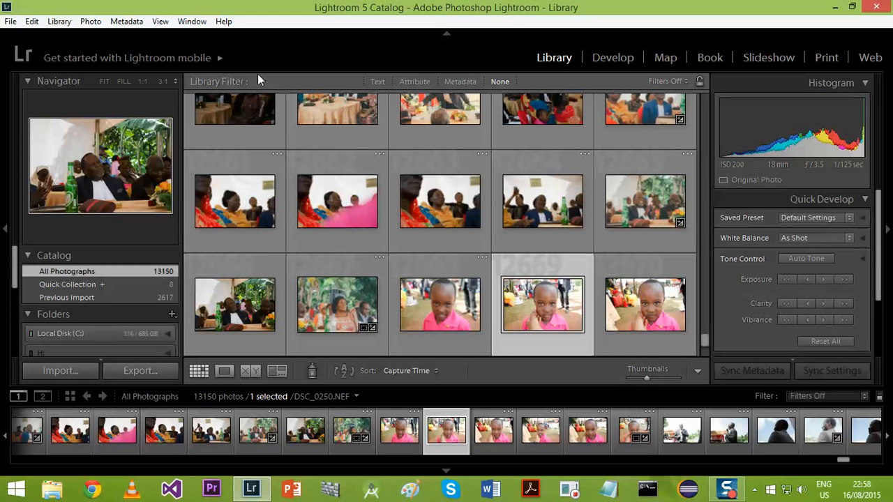
{"action": "left_click", "coordinate": [61, 370]}
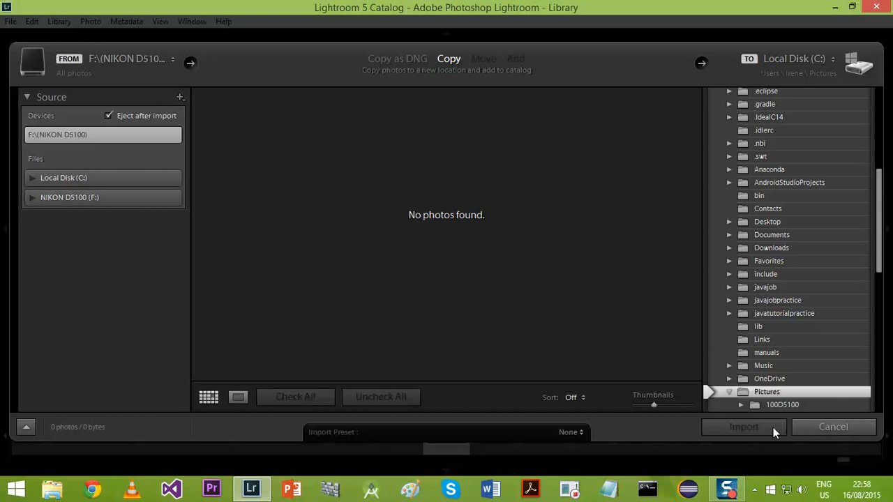
{"action": "left_click", "coordinate": [821, 426]}
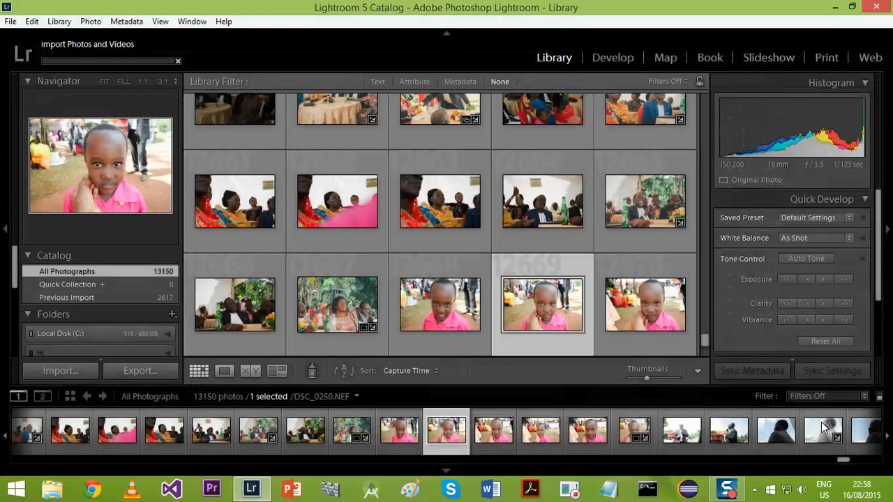
{"action": "left_click", "coordinate": [178, 61]}
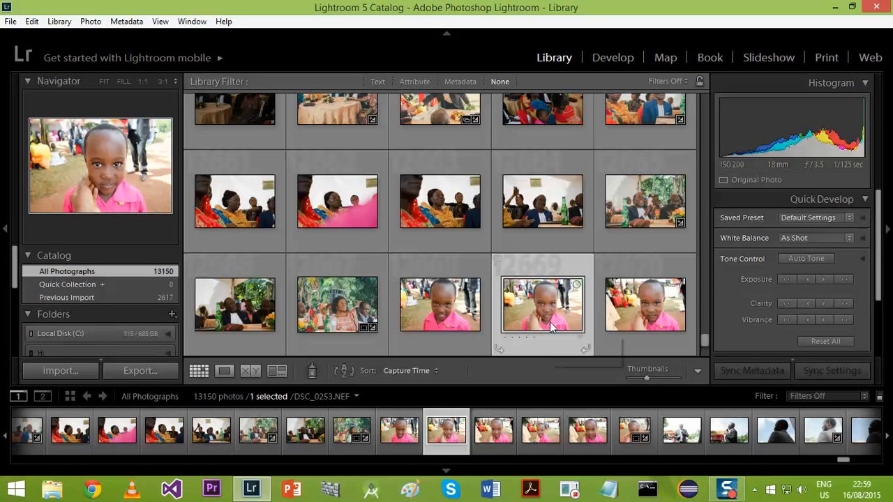
Open the child's portrait DSC_0253.NEF in the Develop module and hide the filmstrip
{"action": "left_click", "coordinate": [641, 313]}
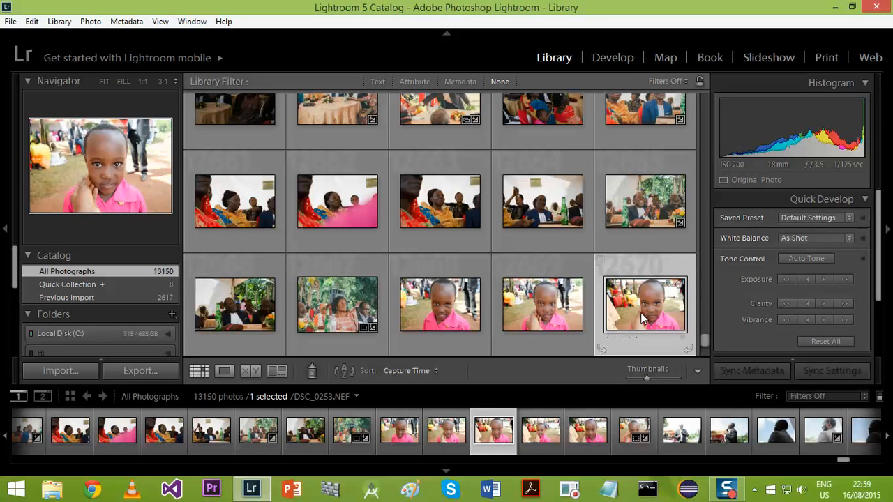
{"action": "left_click", "coordinate": [566, 318]}
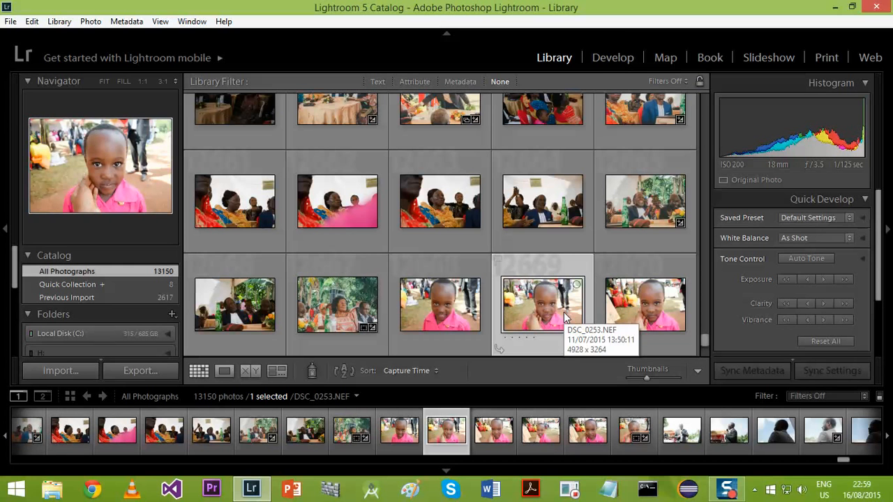
{"action": "left_click", "coordinate": [611, 57]}
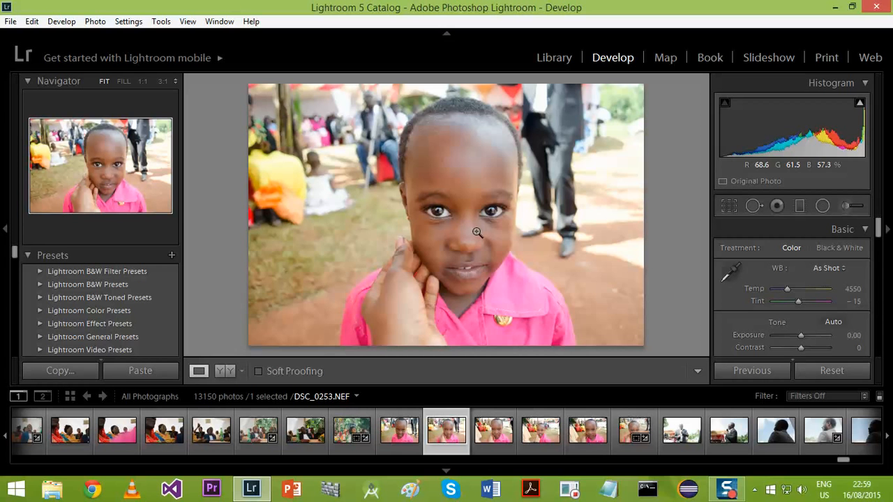
{"action": "left_click", "coordinate": [448, 474]}
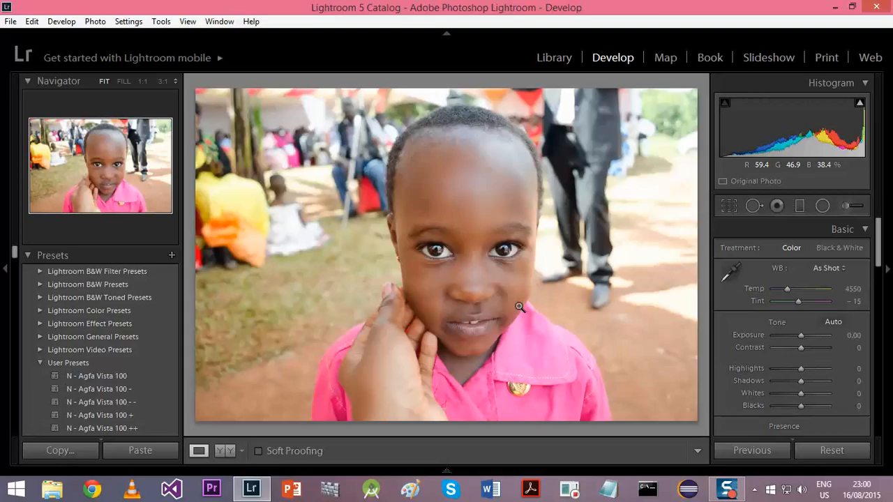
{"action": "left_click", "coordinate": [27, 256]}
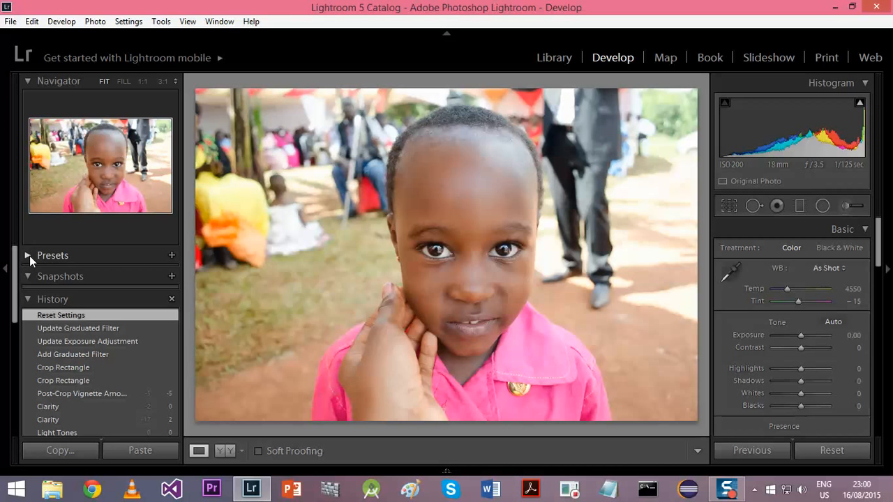
{"action": "left_click", "coordinate": [28, 255]}
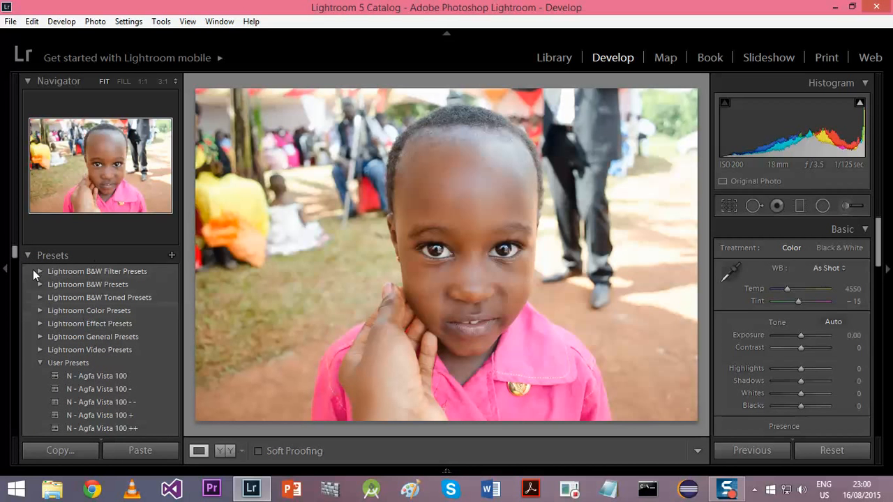
{"action": "scroll", "coordinate": [14, 255], "scroll_direction": "down", "scroll_amount": 3}
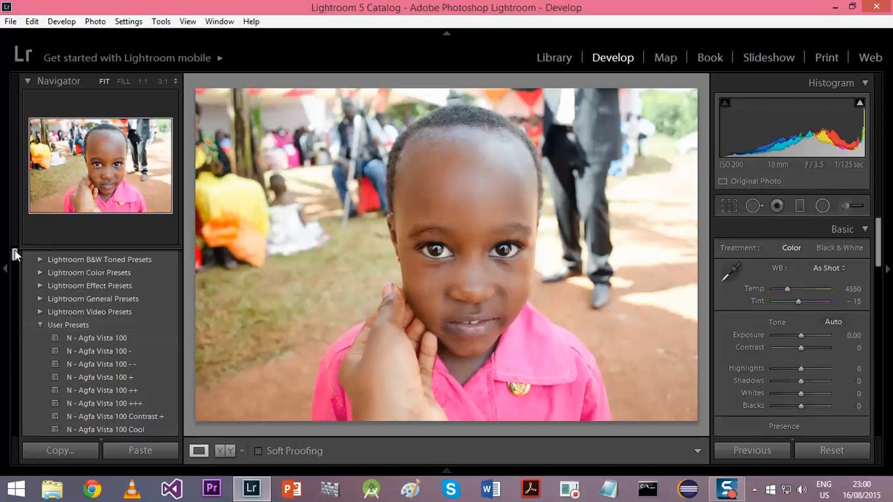
{"action": "left_click", "coordinate": [42, 325]}
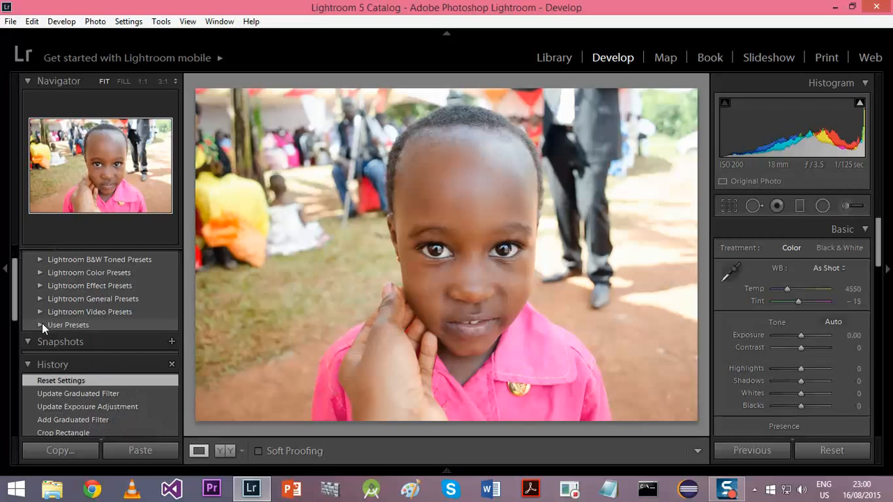
{"action": "left_click", "coordinate": [42, 325]}
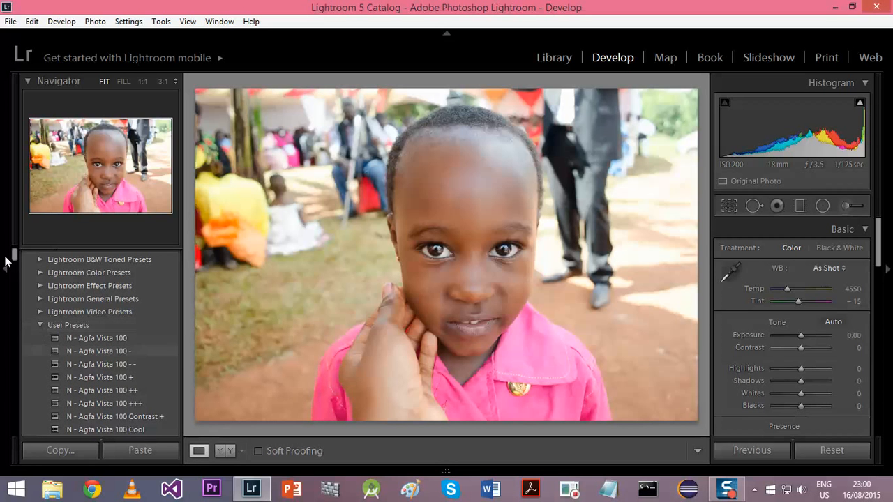
Apply the user preset N - Kodak UltraMax 400 +++ to the portrait and hide the presets area
{"action": "left_click_drag", "start_coordinate": [14, 253], "coordinate": [22, 307]}
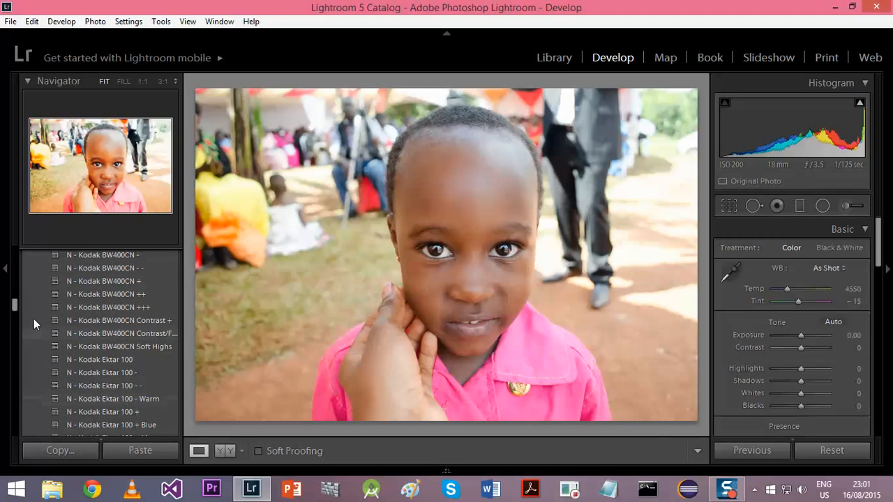
{"action": "left_click_drag", "start_coordinate": [14, 305], "coordinate": [35, 385]}
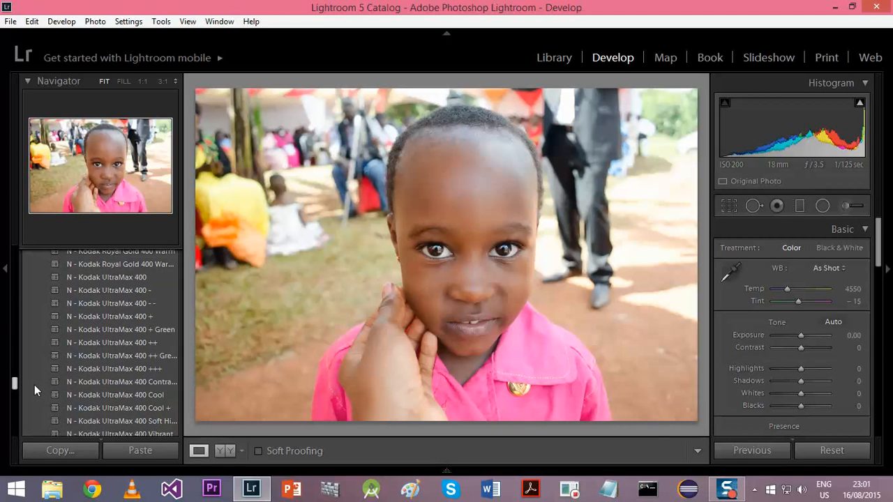
{"action": "left_click", "coordinate": [133, 369]}
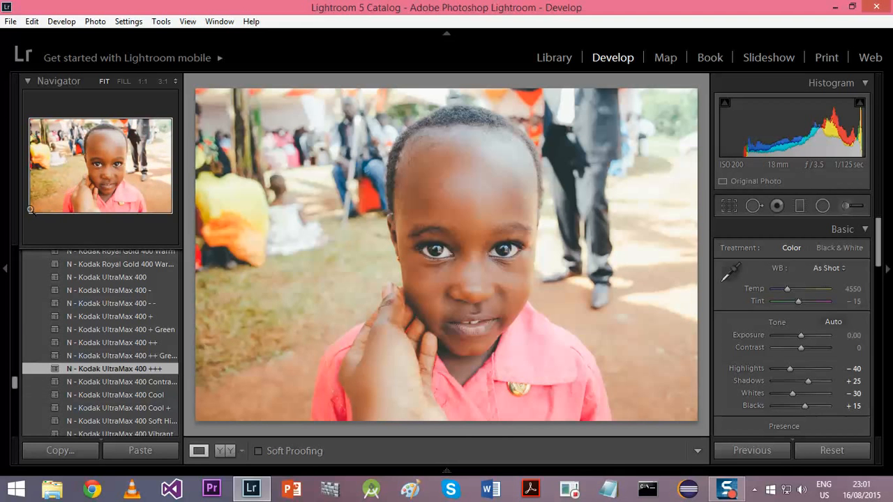
{"action": "left_click", "coordinate": [5, 271]}
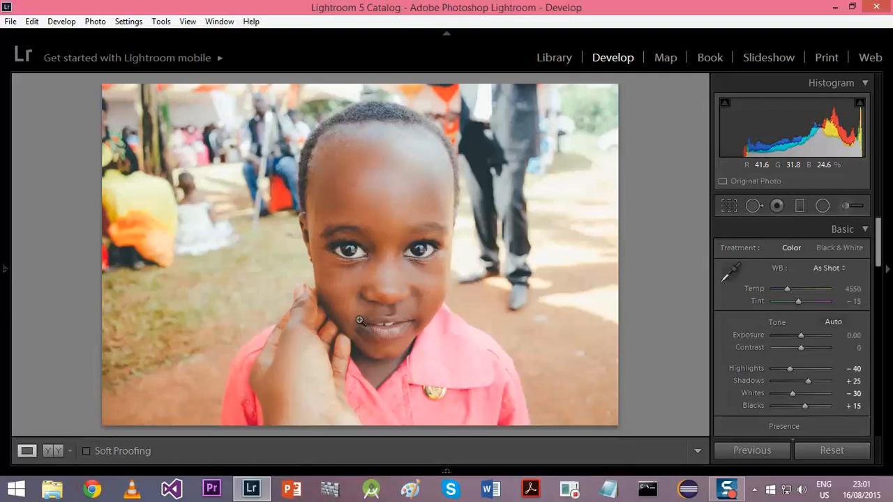
Collapse the open adjustment sections and enable Profile Corrections and Remove Chromatic Aberration in Lens Corrections
{"action": "left_click", "coordinate": [865, 231]}
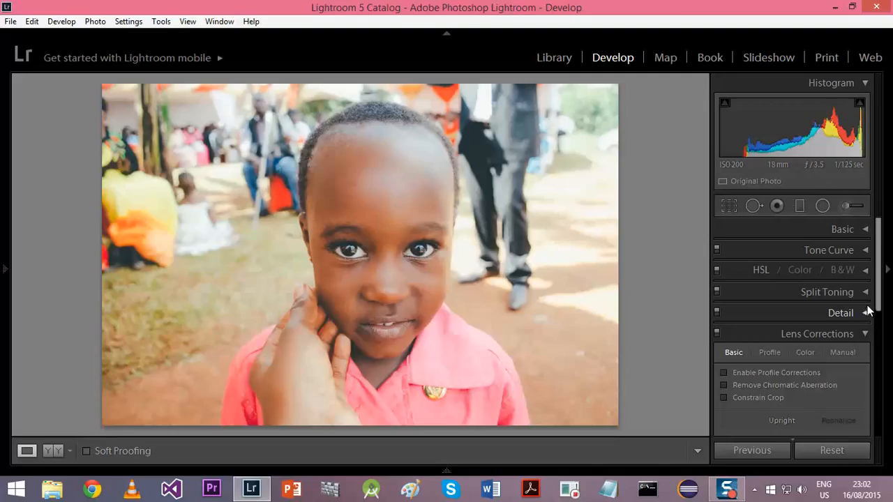
{"action": "left_click", "coordinate": [864, 333]}
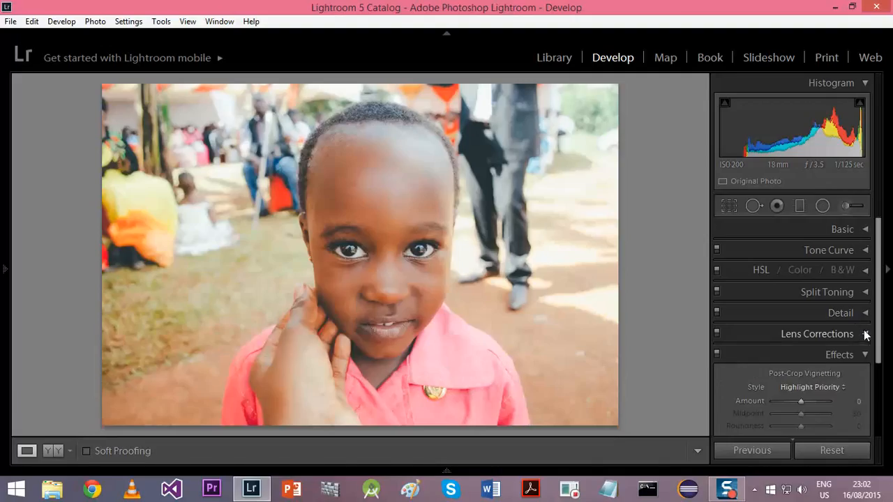
{"action": "left_click", "coordinate": [862, 357]}
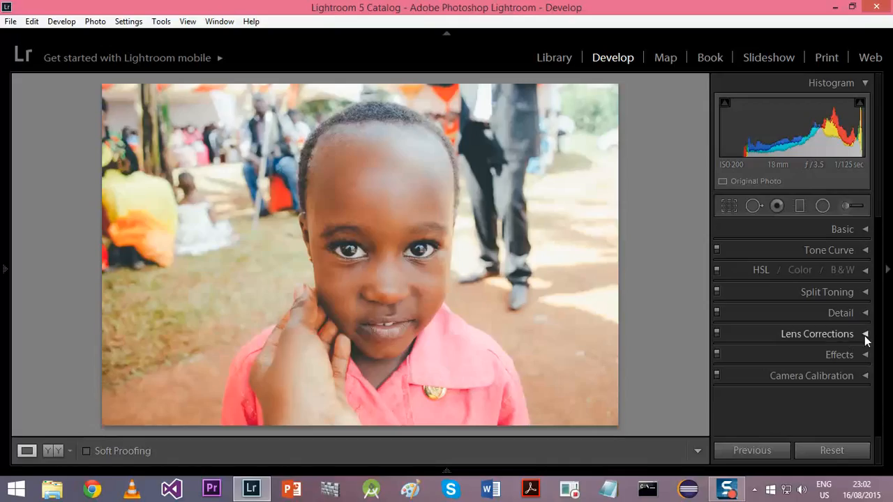
{"action": "left_click", "coordinate": [865, 337]}
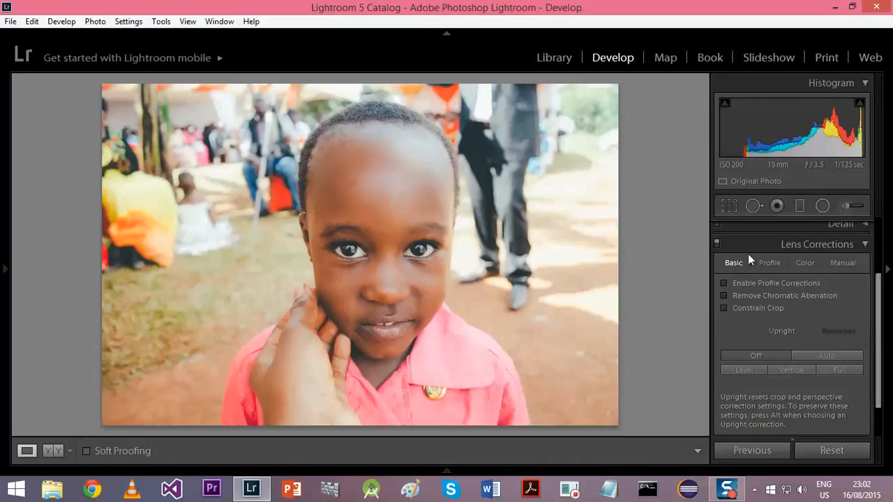
{"action": "left_click", "coordinate": [724, 296]}
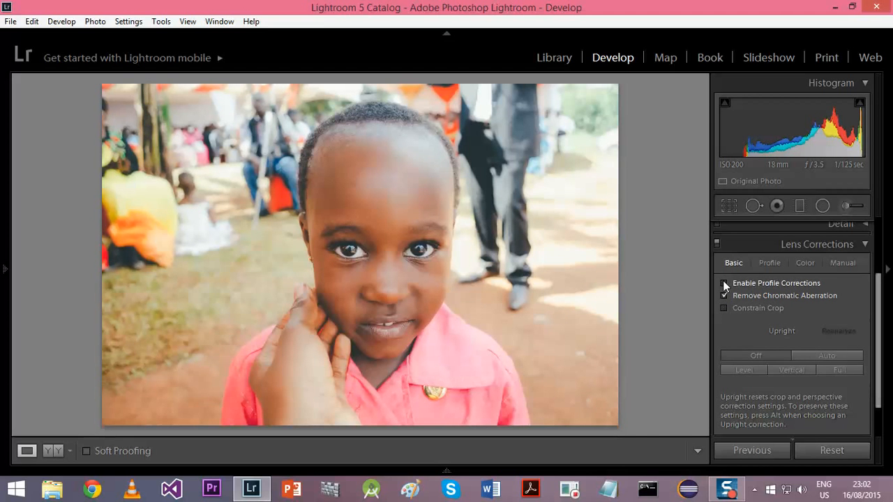
{"action": "left_click", "coordinate": [724, 282]}
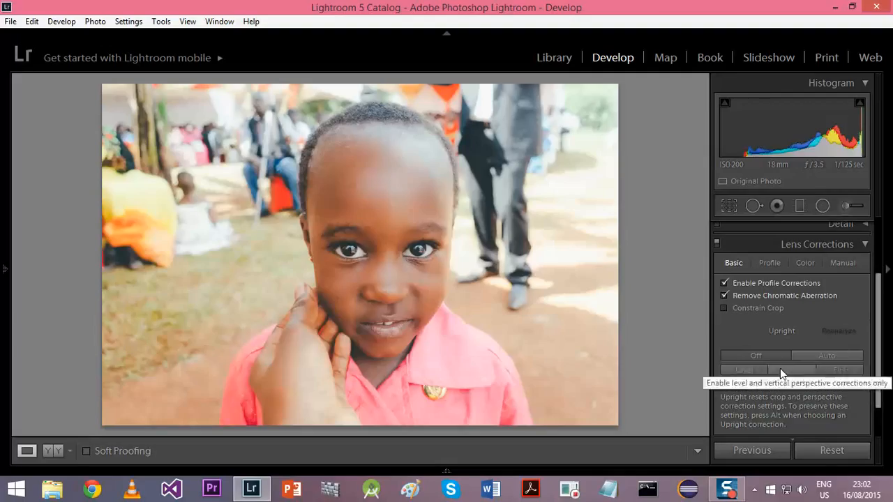
Lower the grain amount in the photo's Effects settings
{"action": "left_click_drag", "start_coordinate": [881, 375], "coordinate": [887, 295]}
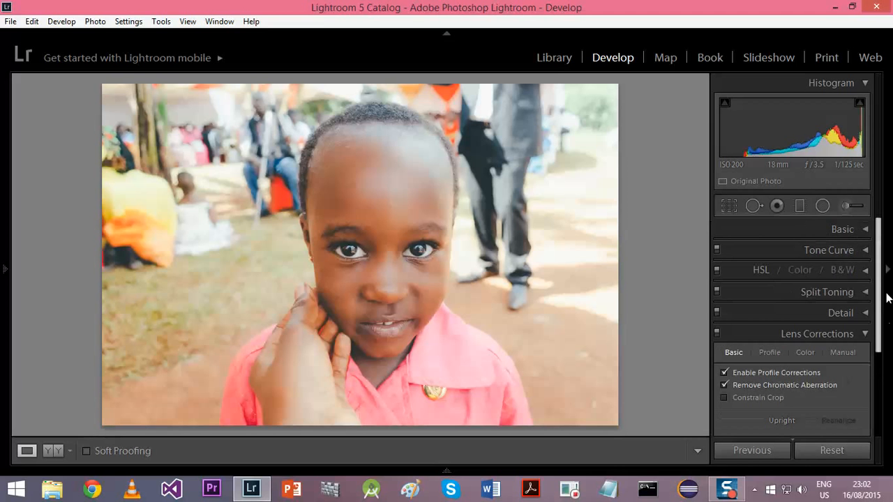
{"action": "left_click_drag", "start_coordinate": [883, 254], "coordinate": [876, 421]}
{"action": "left_click", "coordinate": [851, 400]}
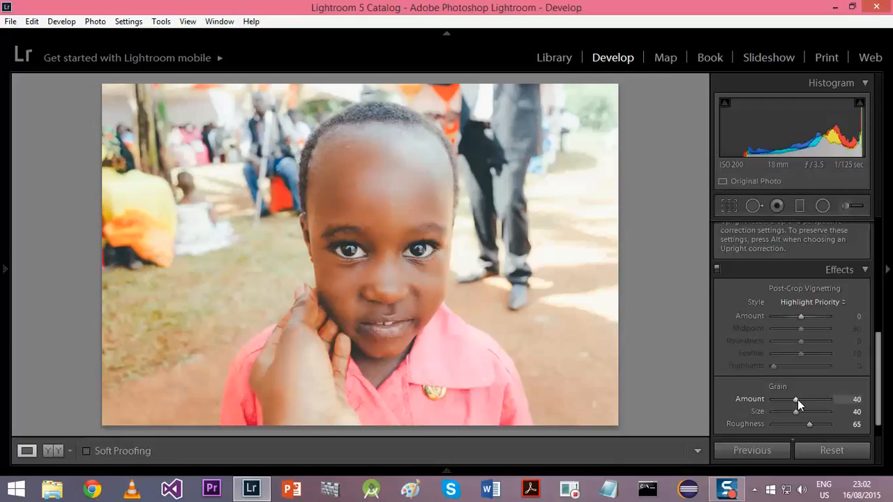
{"action": "left_click_drag", "start_coordinate": [797, 400], "coordinate": [781, 397]}
Raise the shadows in the Basic tone settings to +45
{"action": "left_click_drag", "start_coordinate": [880, 394], "coordinate": [888, 239]}
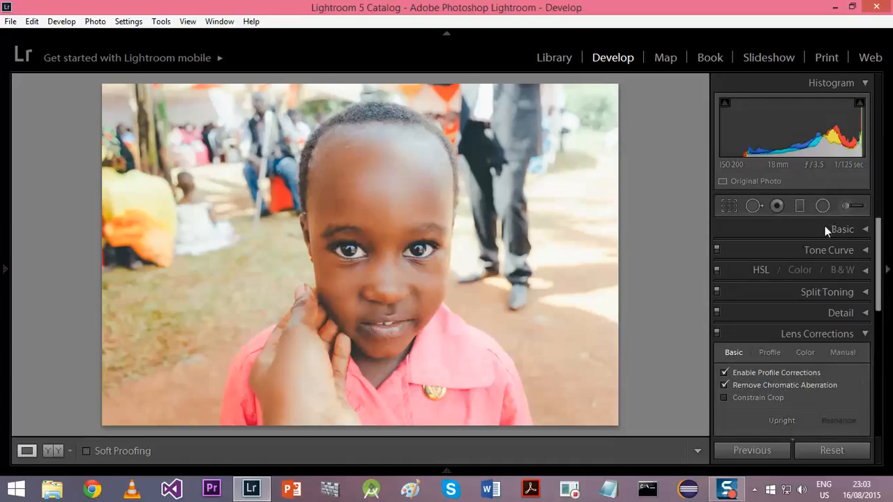
{"action": "left_click", "coordinate": [865, 230]}
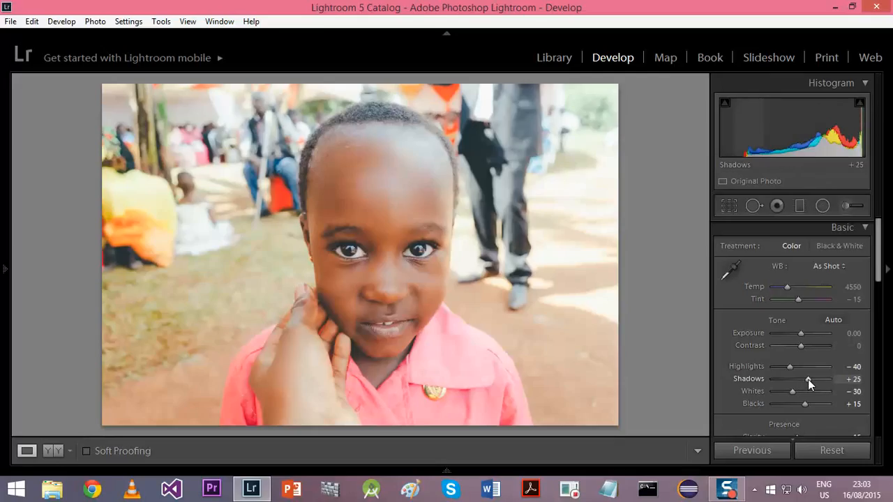
{"action": "left_click_drag", "start_coordinate": [808, 379], "coordinate": [812, 380]}
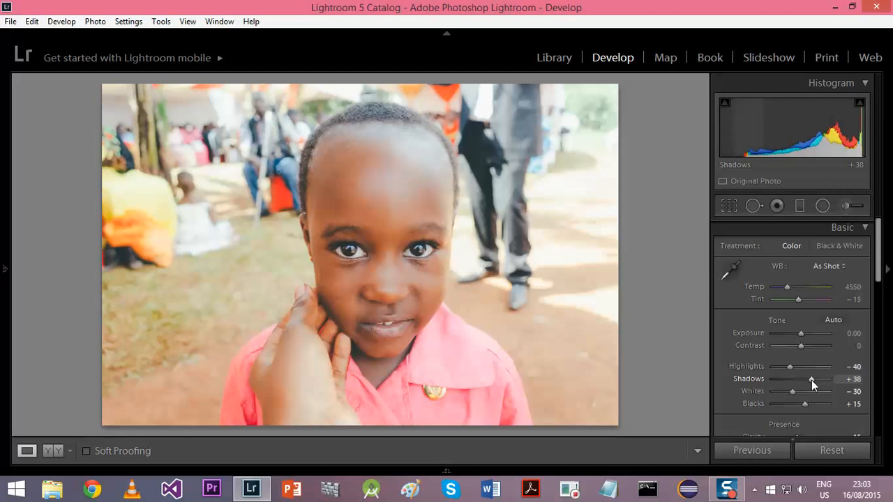
{"action": "mouse_move", "coordinate": [811, 380]}
{"action": "left_mouse_down"}
{"action": "mouse_move", "coordinate": [801, 380]}
{"action": "mouse_move", "coordinate": [814, 379]}
{"action": "left_mouse_up"}
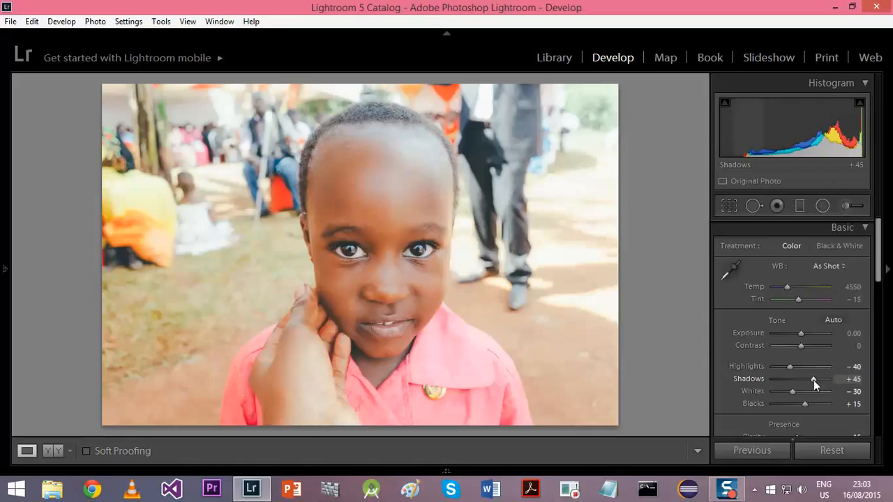
{"action": "double_click", "coordinate": [814, 381]}
{"action": "left_click_drag", "start_coordinate": [803, 380], "coordinate": [808, 380]}
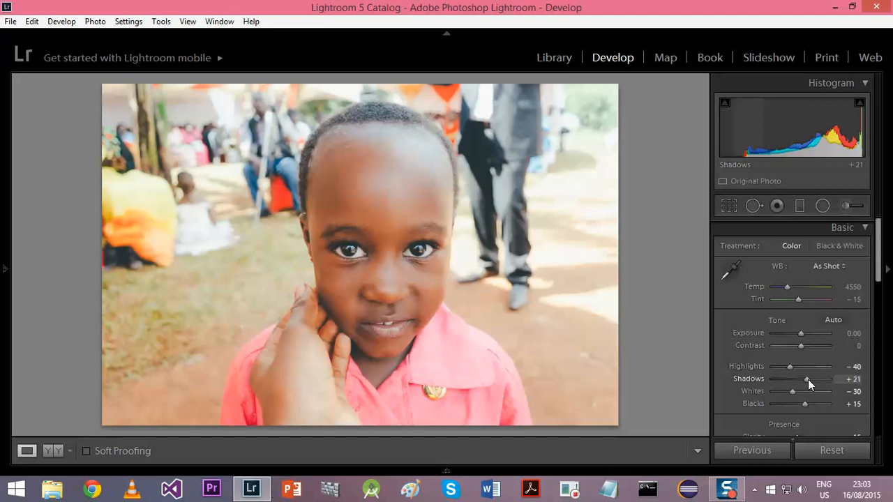
{"action": "mouse_move", "coordinate": [808, 379]}
{"action": "left_mouse_down"}
{"action": "mouse_move", "coordinate": [823, 378]}
{"action": "mouse_move", "coordinate": [815, 377]}
{"action": "left_mouse_up"}
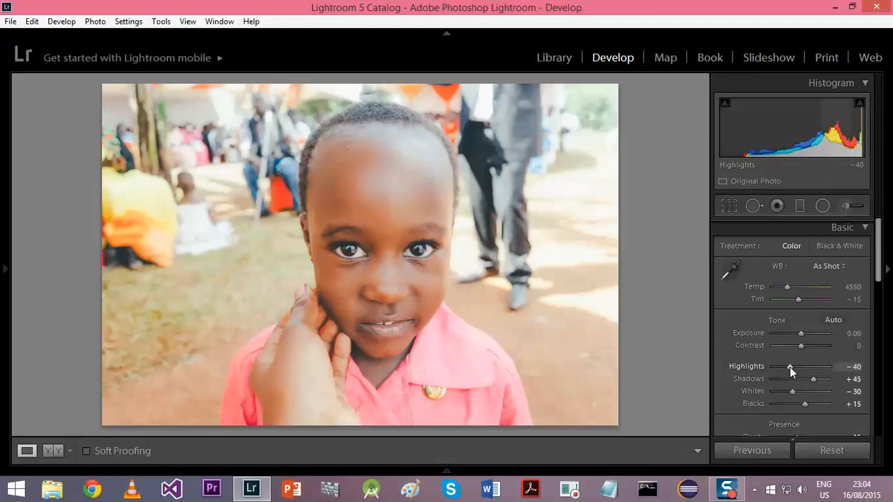
Set the photo's highlights to −21 and its contrast to +21
{"action": "left_click_drag", "start_coordinate": [790, 367], "coordinate": [789, 366]}
{"action": "mouse_move", "coordinate": [793, 371]}
{"action": "left_mouse_down"}
{"action": "mouse_move", "coordinate": [807, 365]}
{"action": "mouse_move", "coordinate": [796, 366]}
{"action": "left_mouse_up"}
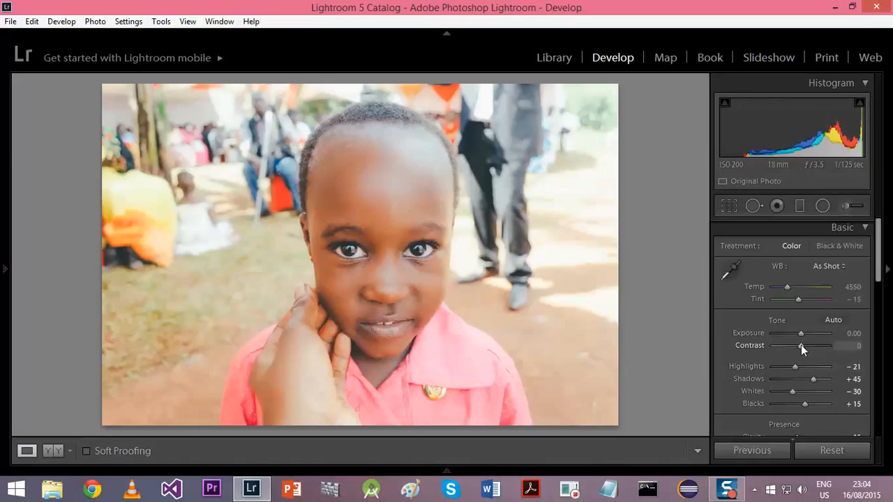
{"action": "left_click_drag", "start_coordinate": [801, 345], "coordinate": [805, 343]}
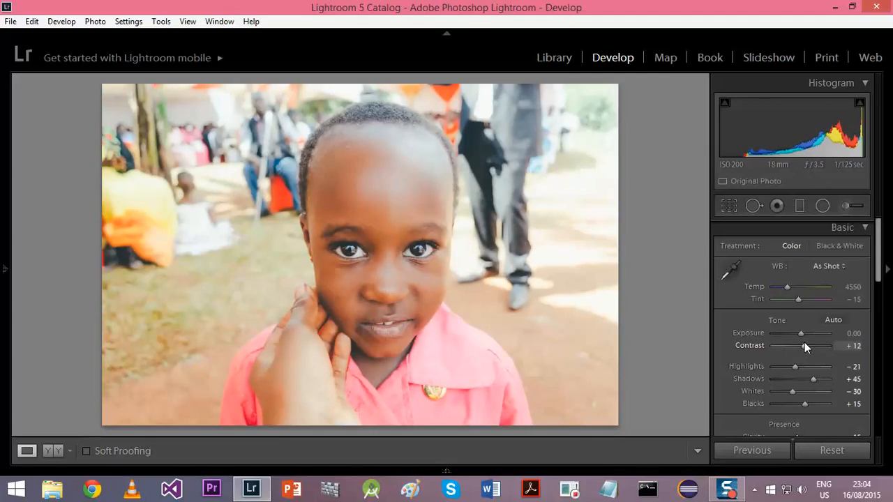
{"action": "mouse_move", "coordinate": [805, 344]}
{"action": "left_mouse_down"}
{"action": "mouse_move", "coordinate": [815, 343]}
{"action": "mouse_move", "coordinate": [807, 345]}
{"action": "left_mouse_up"}
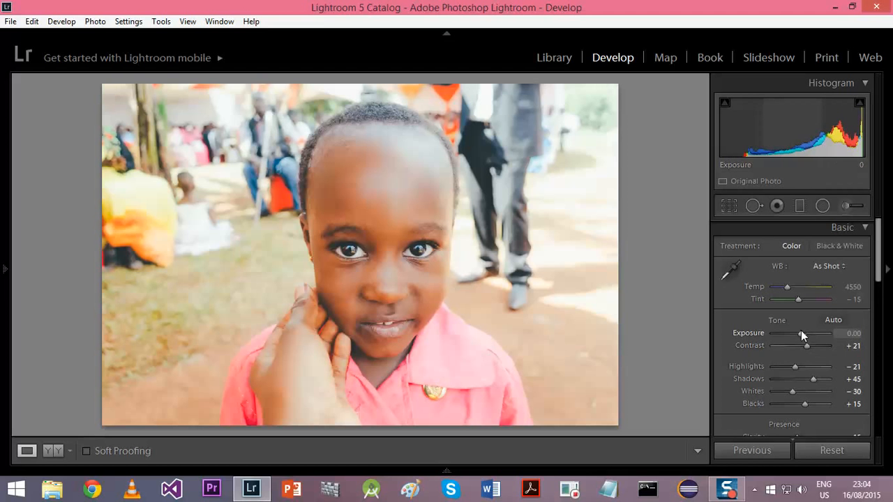
{"action": "left_click_drag", "start_coordinate": [801, 333], "coordinate": [801, 333]}
{"action": "left_click_drag", "start_coordinate": [801, 333], "coordinate": [802, 333]}
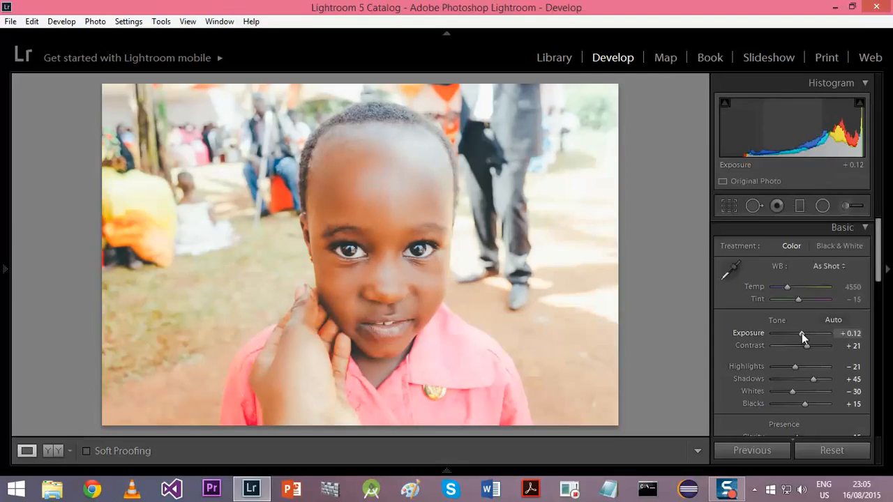
{"action": "double_click", "coordinate": [802, 333]}
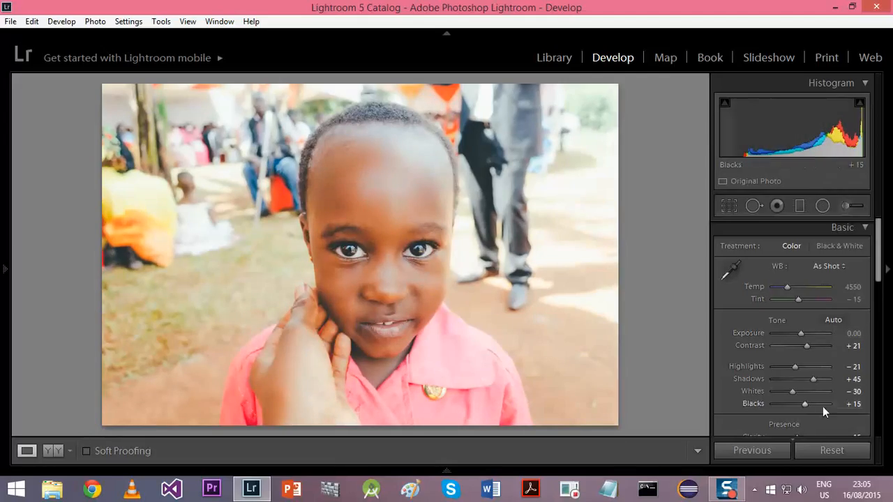
Cool the photo's white balance by setting the temperature to 4262
{"action": "scroll", "coordinate": [879, 276], "scroll_direction": "down", "scroll_amount": 1}
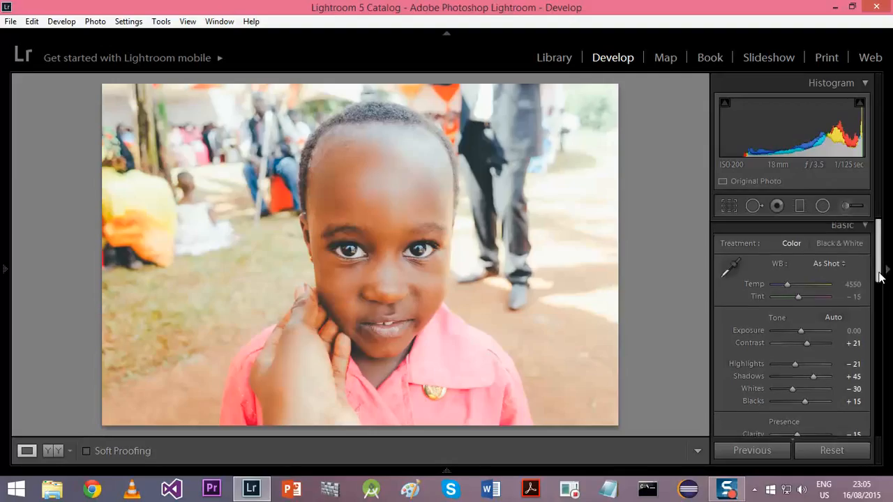
{"action": "left_click", "coordinate": [787, 280]}
{"action": "left_click_drag", "start_coordinate": [786, 280], "coordinate": [785, 284]}
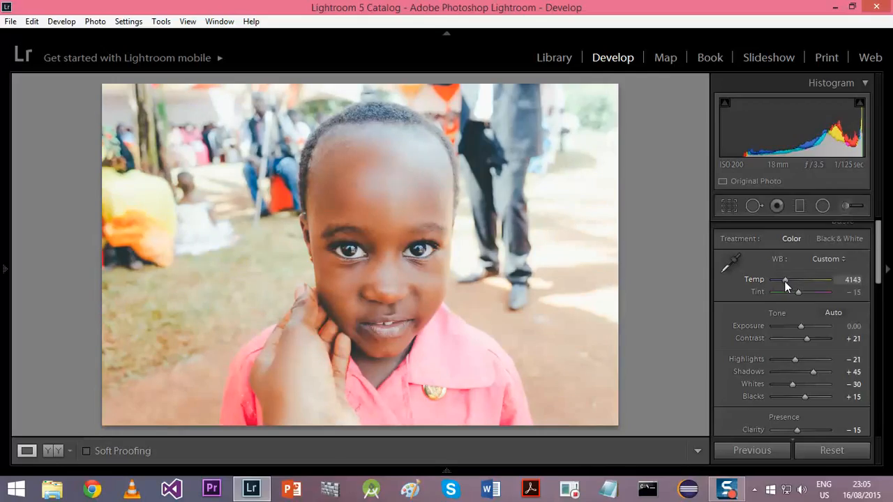
{"action": "double_click", "coordinate": [786, 281]}
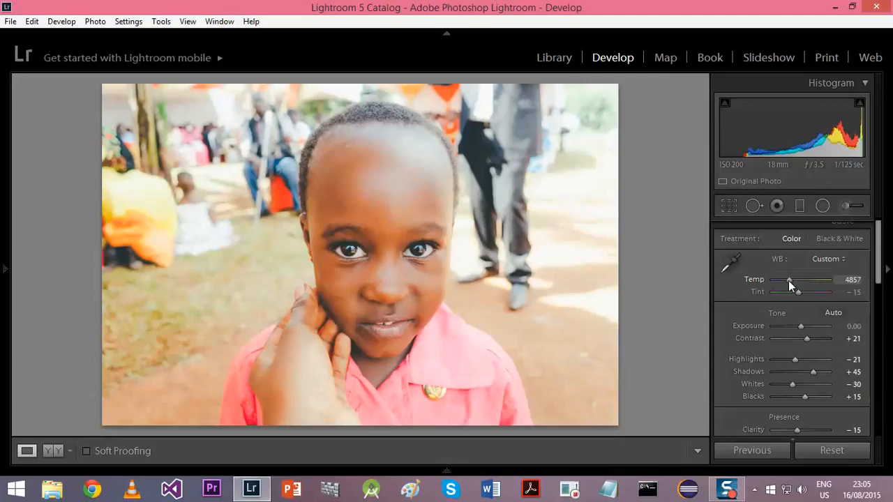
{"action": "left_click_drag", "start_coordinate": [786, 280], "coordinate": [785, 281]}
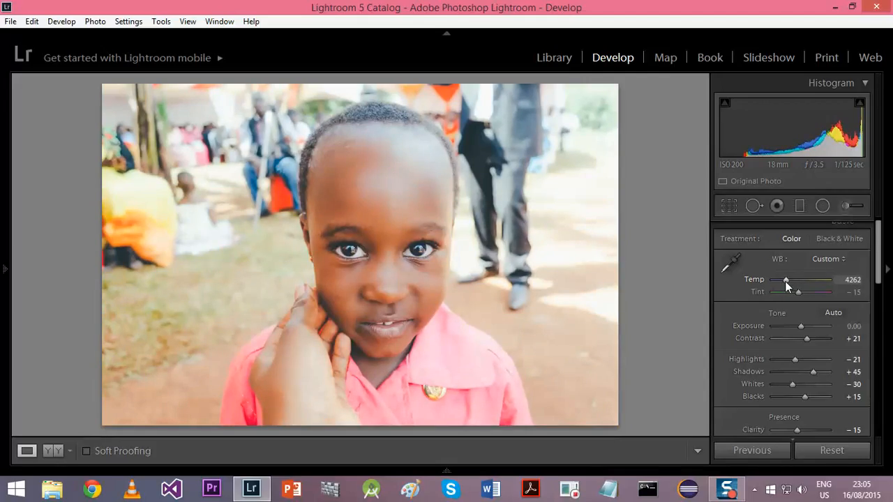
{"action": "double_click", "coordinate": [785, 281]}
{"action": "key", "text": "Down"}
{"action": "left_click_drag", "start_coordinate": [787, 281], "coordinate": [786, 280]}
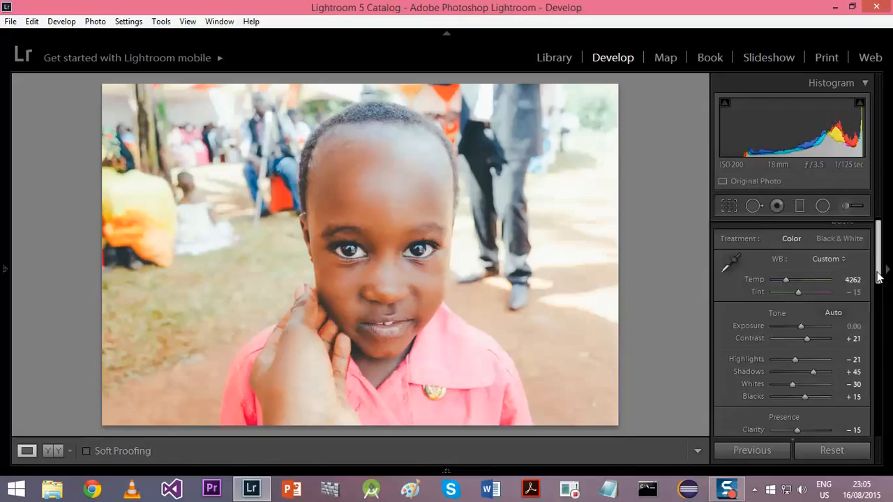
Set the photo's blacks to +12 and its whites to −40 in the Basic tone settings
{"action": "left_click_drag", "start_coordinate": [879, 276], "coordinate": [879, 286]}
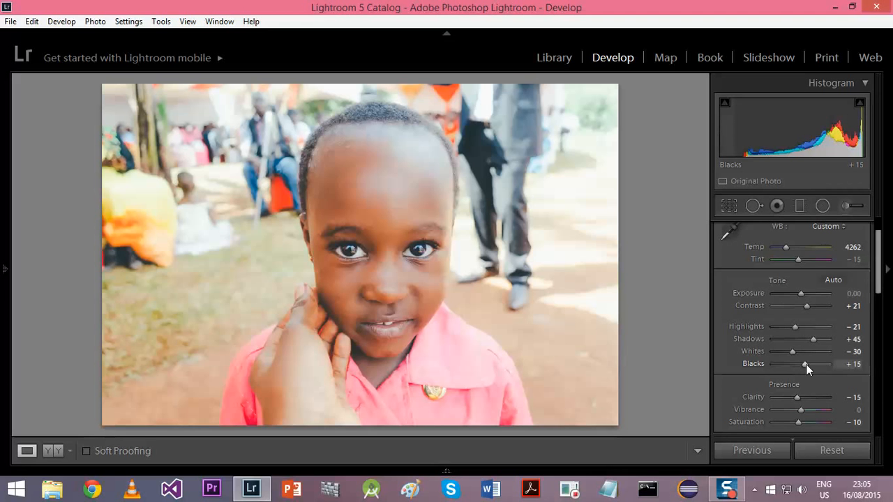
{"action": "left_click_drag", "start_coordinate": [806, 364], "coordinate": [805, 366]}
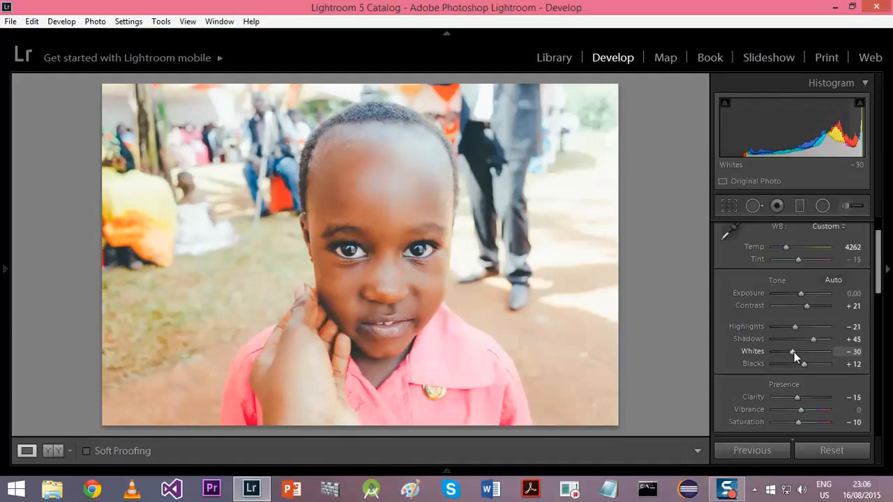
{"action": "left_click_drag", "start_coordinate": [794, 352], "coordinate": [794, 353]}
{"action": "left_click_drag", "start_coordinate": [792, 353], "coordinate": [788, 352]}
{"action": "left_click_drag", "start_coordinate": [791, 353], "coordinate": [784, 353]}
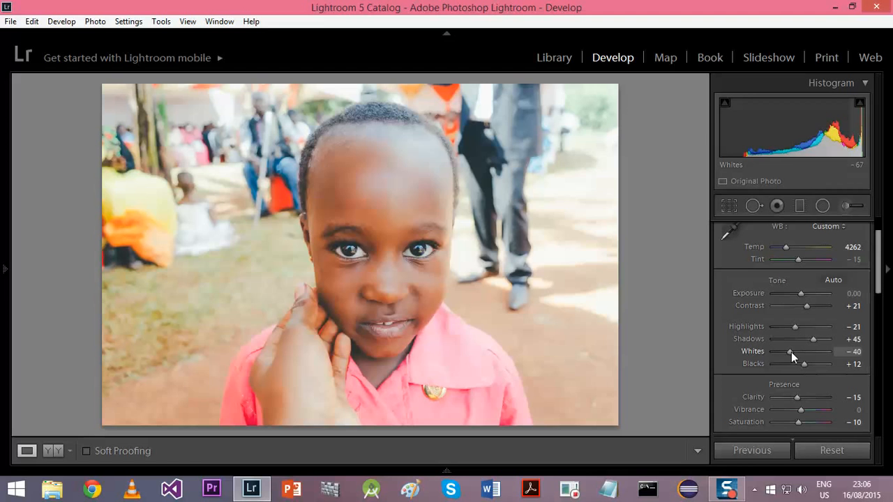
{"action": "left_click_drag", "start_coordinate": [790, 352], "coordinate": [789, 352]}
{"action": "left_click_drag", "start_coordinate": [792, 352], "coordinate": [791, 352]}
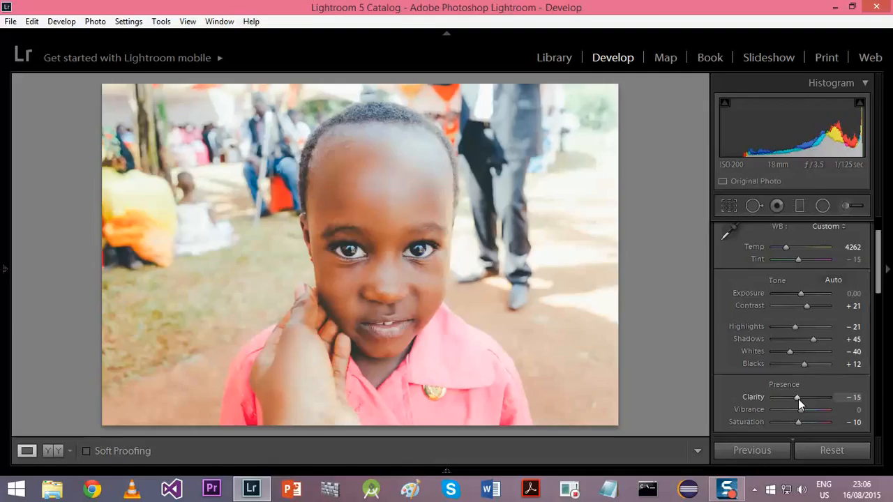
Set the photo's clarity to −10 in the Presence settings
{"action": "left_click_drag", "start_coordinate": [798, 400], "coordinate": [806, 397]}
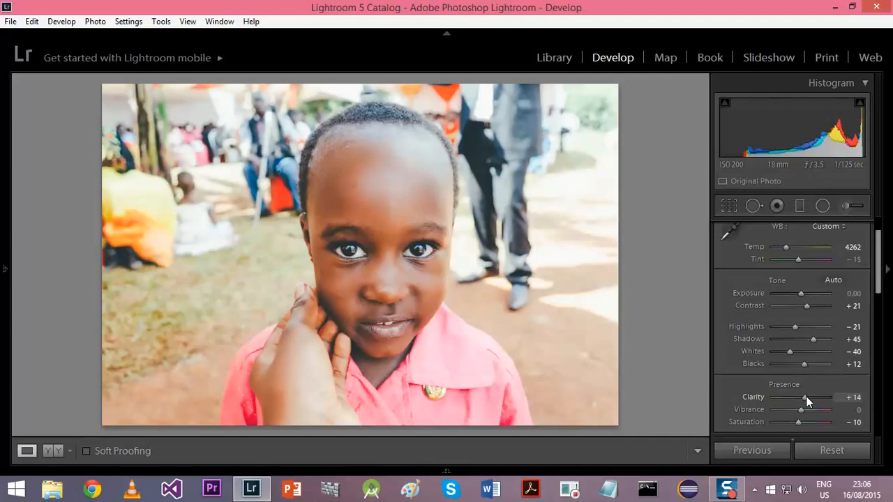
{"action": "left_click_drag", "start_coordinate": [805, 396], "coordinate": [799, 398]}
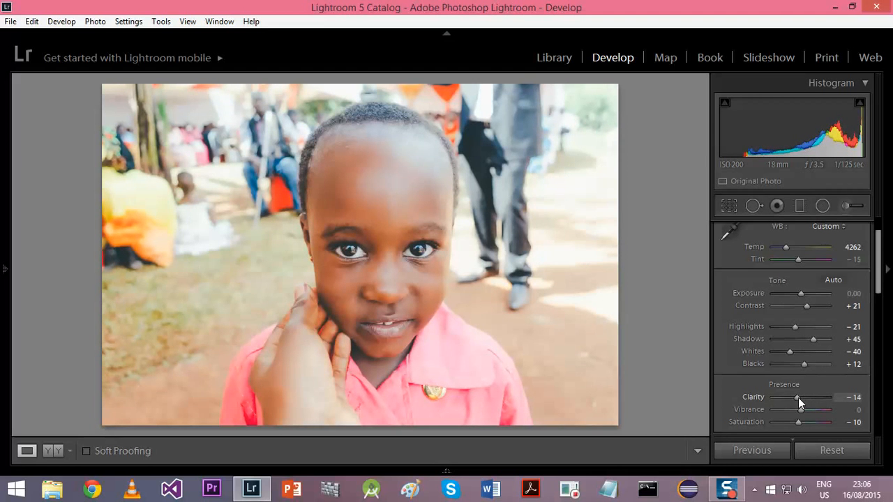
{"action": "left_click_drag", "start_coordinate": [800, 397], "coordinate": [800, 397]}
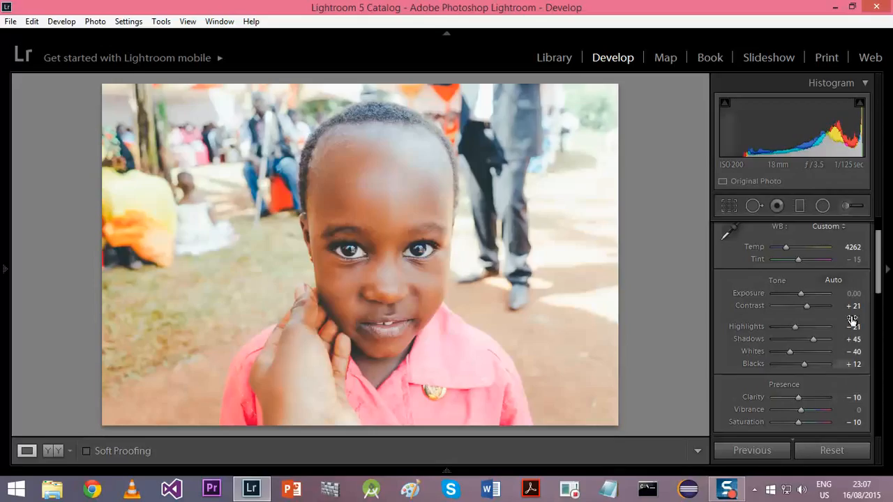
Set the Tone Curve's shadows, darks and lights regions to +5 each
{"action": "scroll", "coordinate": [878, 282], "scroll_direction": "down", "scroll_amount": 4}
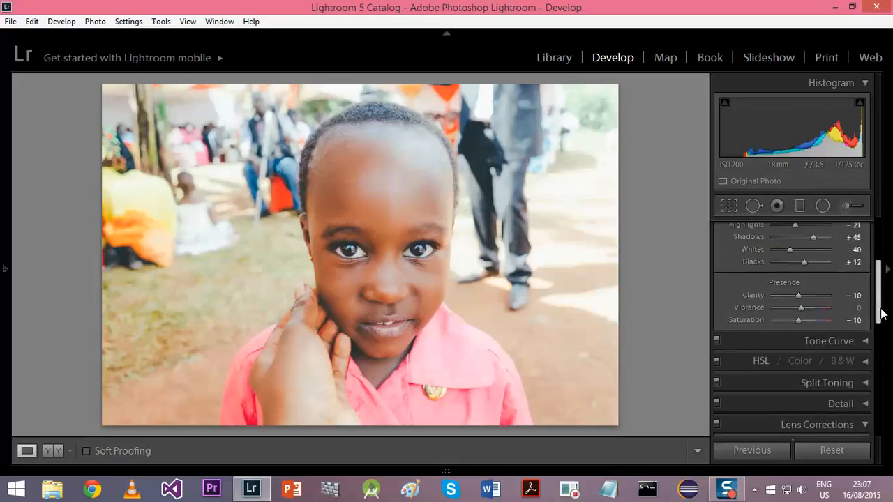
{"action": "left_click", "coordinate": [866, 324]}
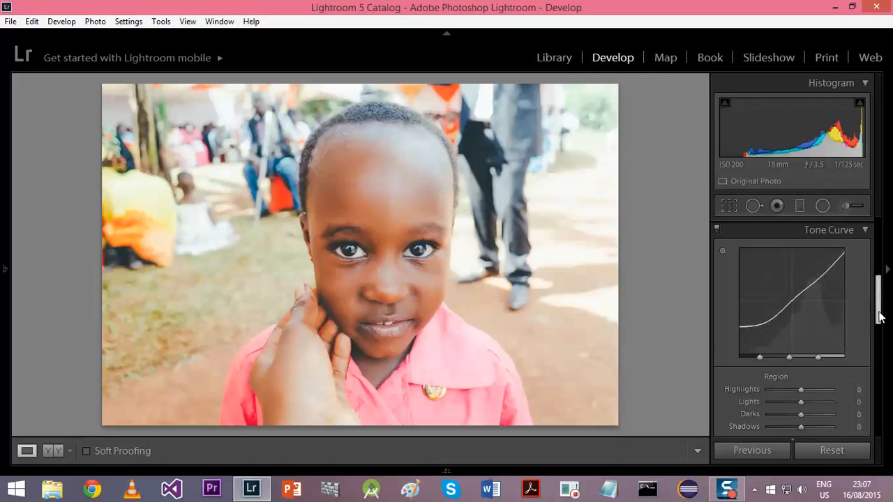
{"action": "scroll", "coordinate": [881, 323], "scroll_direction": "down", "scroll_amount": 1}
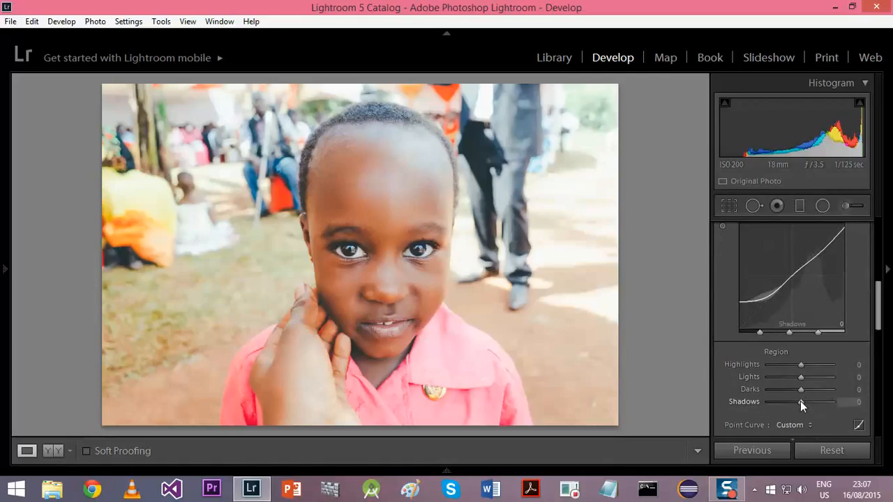
{"action": "left_click_drag", "start_coordinate": [801, 403], "coordinate": [803, 403]}
{"action": "left_click_drag", "start_coordinate": [802, 390], "coordinate": [802, 389]}
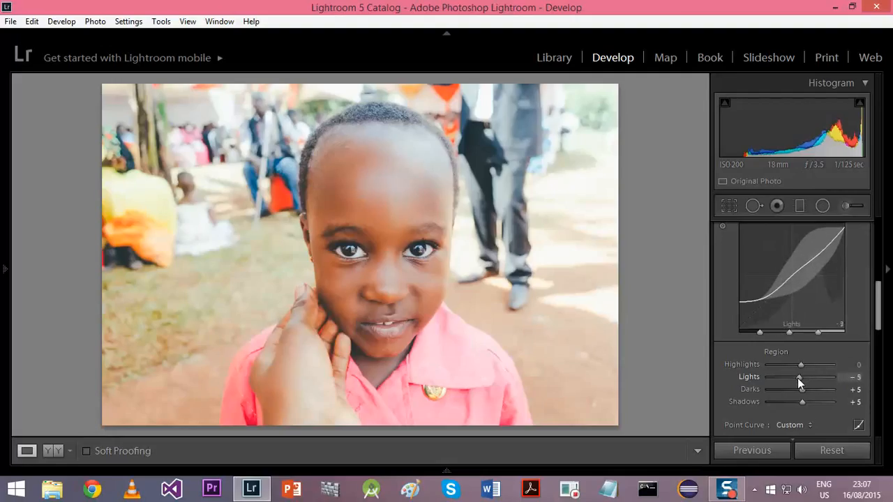
{"action": "left_click_drag", "start_coordinate": [800, 379], "coordinate": [801, 378]}
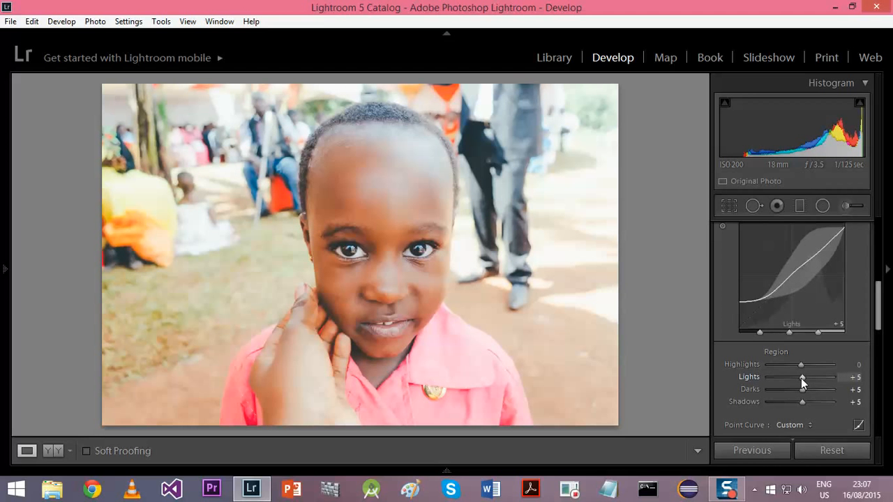
Expand the HSL, Split Toning and Detail sections and centre the Detail preview on the child's eye
{"action": "left_click_drag", "start_coordinate": [881, 322], "coordinate": [877, 353]}
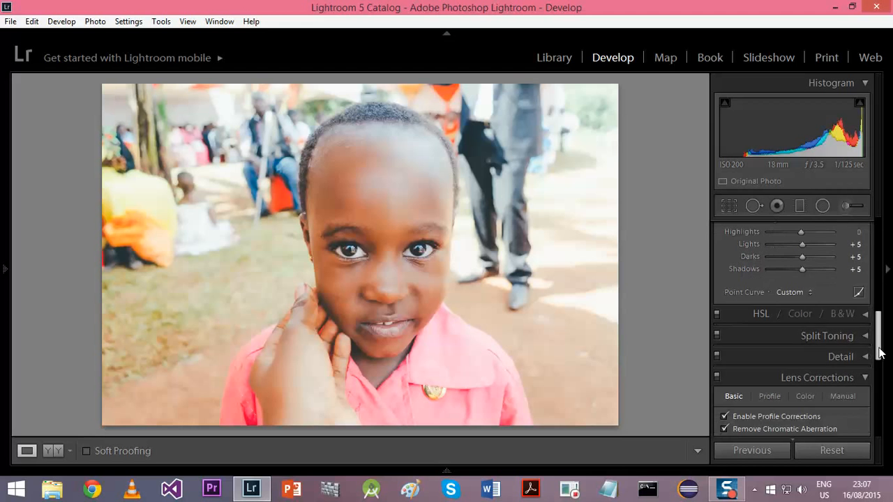
{"action": "left_click", "coordinate": [864, 316]}
{"action": "left_click_drag", "start_coordinate": [879, 328], "coordinate": [879, 353]}
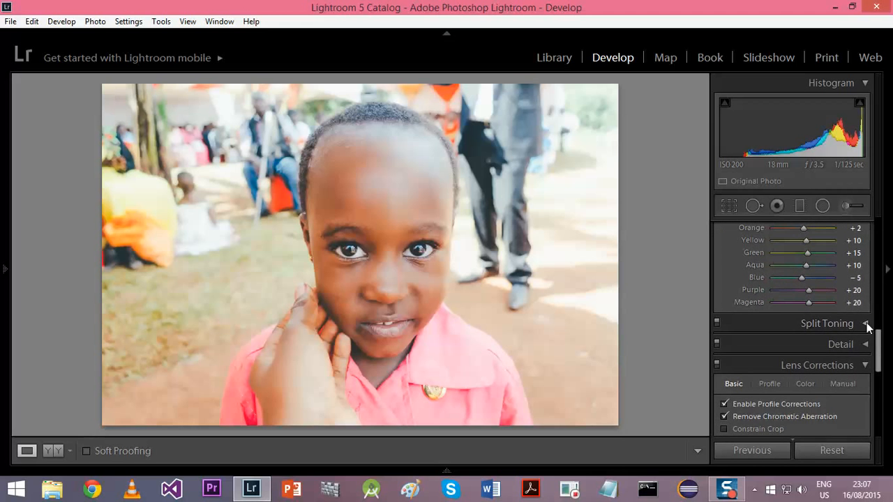
{"action": "left_click", "coordinate": [866, 324]}
{"action": "left_click_drag", "start_coordinate": [879, 332], "coordinate": [880, 354]}
{"action": "left_click", "coordinate": [854, 355]}
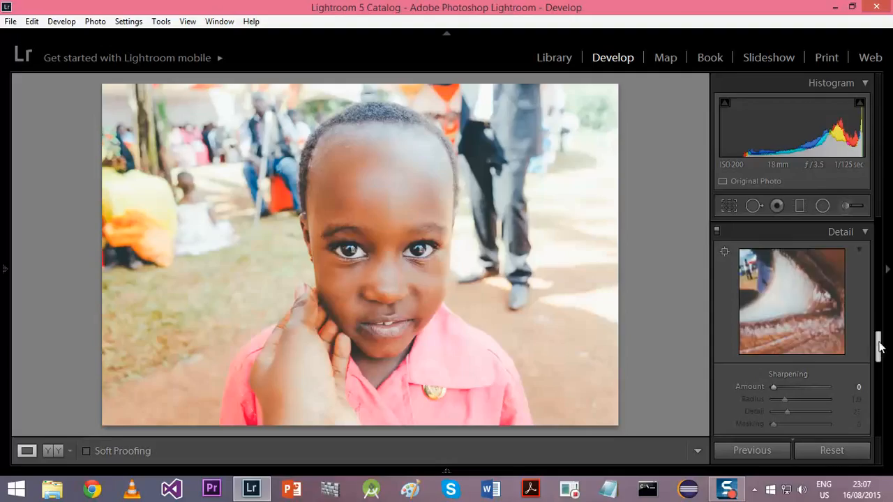
{"action": "left_click_drag", "start_coordinate": [789, 305], "coordinate": [847, 323]}
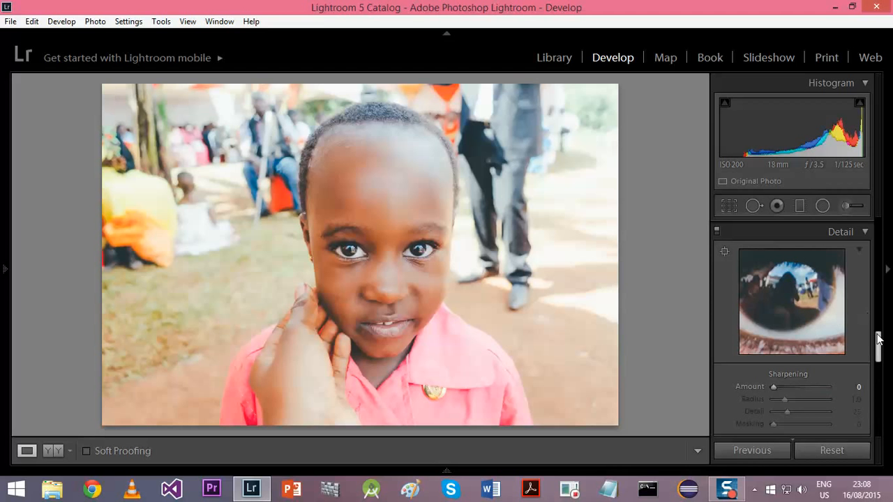
Add a slight dark vignette by setting the Post-Crop Vignetting amount to −5
{"action": "left_click_drag", "start_coordinate": [880, 342], "coordinate": [880, 417]}
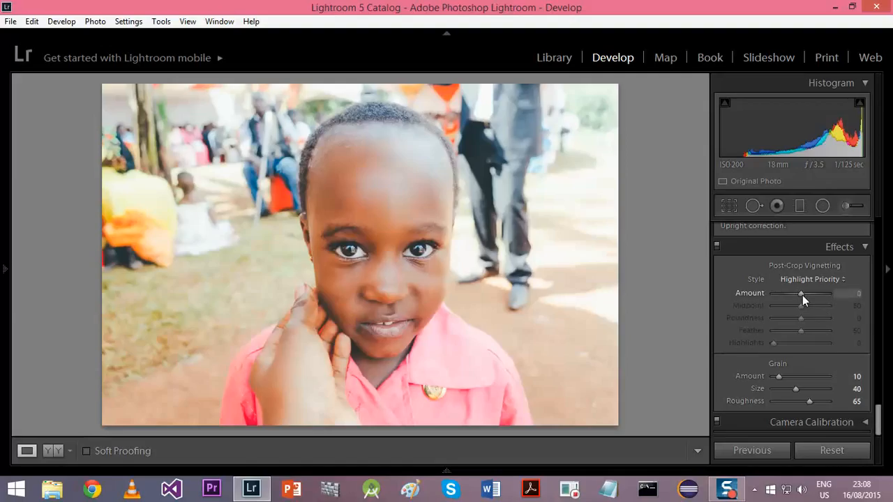
{"action": "left_click_drag", "start_coordinate": [802, 295], "coordinate": [801, 296]}
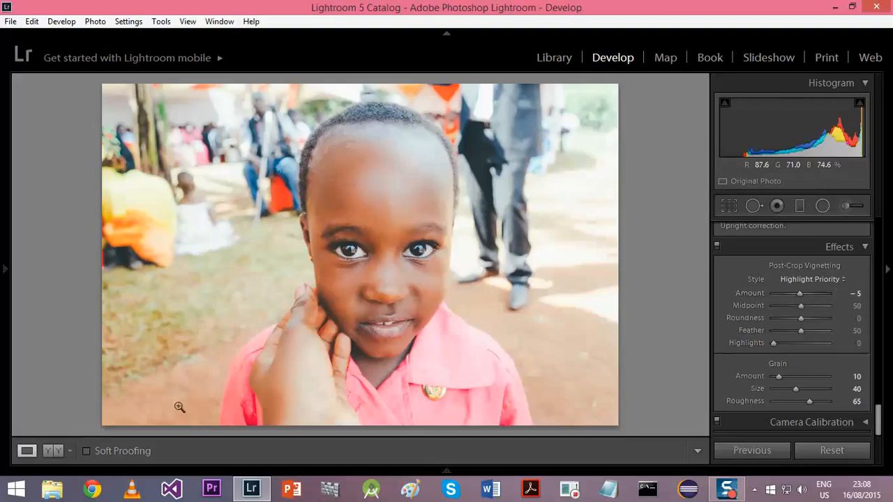
Crop the photo to a 5 x 7 aspect ratio, trimming a strip off its left side
{"action": "left_click", "coordinate": [732, 211]}
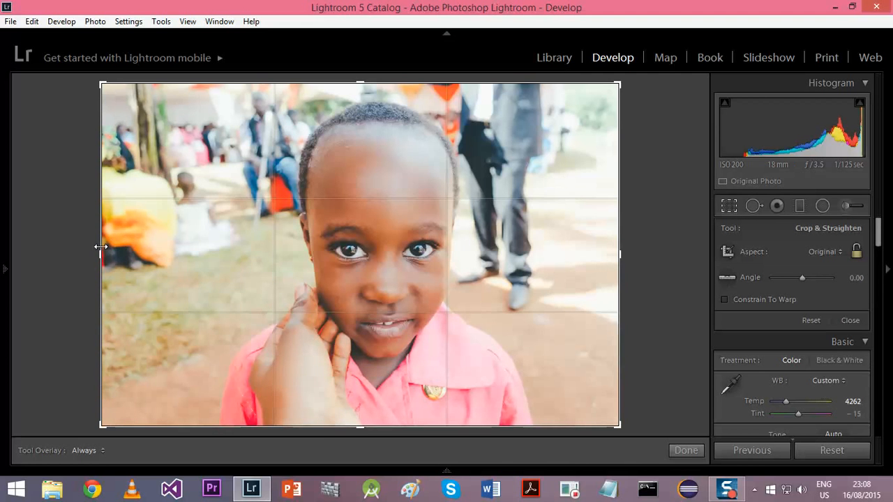
{"action": "left_click_drag", "start_coordinate": [101, 246], "coordinate": [118, 241]}
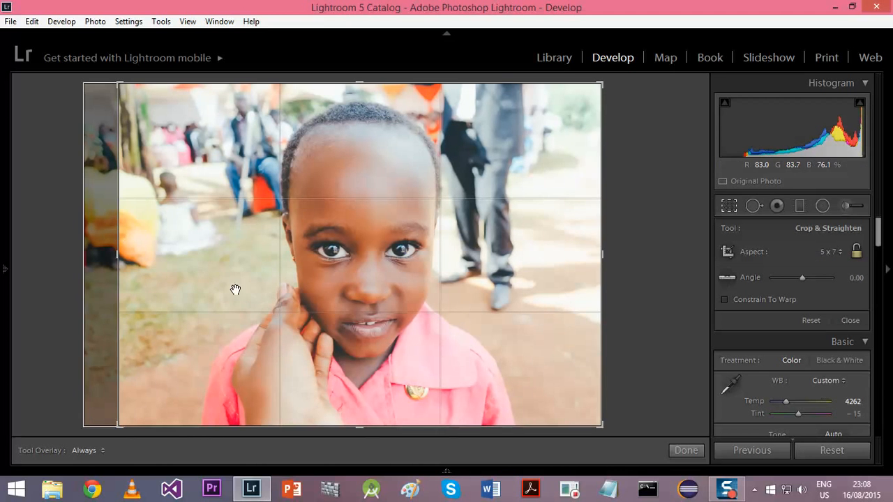
{"action": "left_click", "coordinate": [674, 450]}
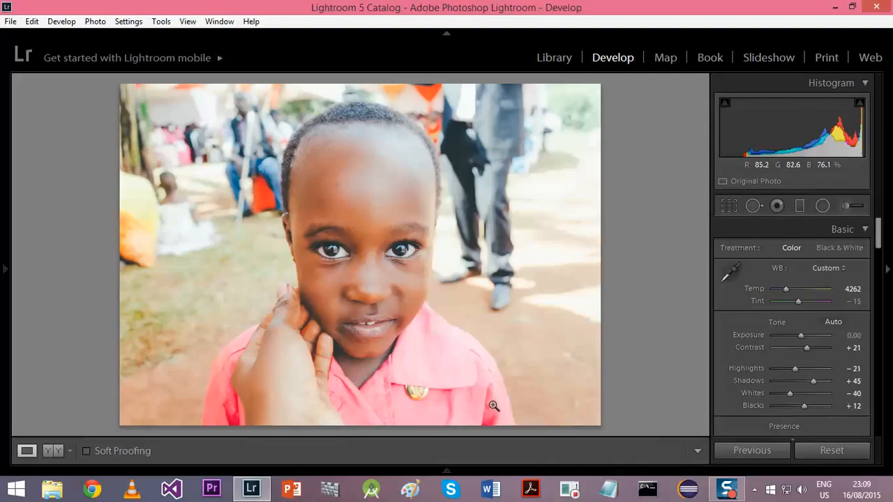
Darken the photo's bottom edge with a graduated filter at −0.14 exposure, extending its fade up to just below the child's chin
{"action": "left_click", "coordinate": [800, 212]}
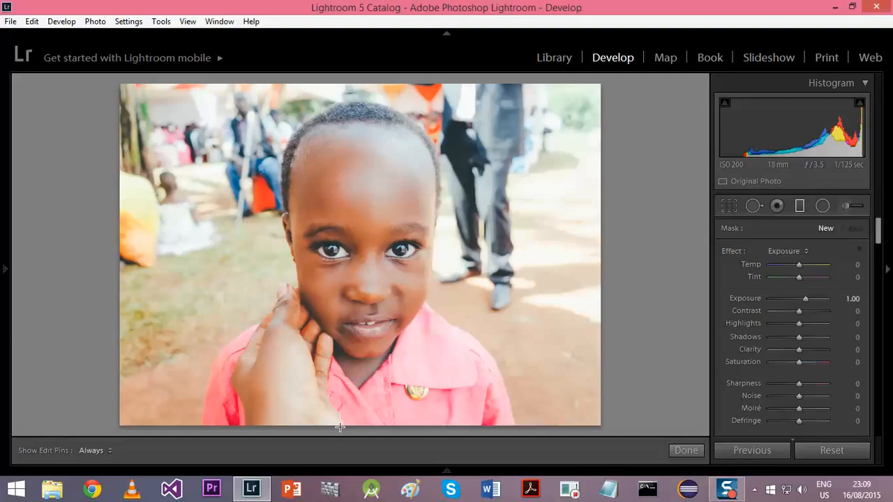
{"action": "left_click_drag", "start_coordinate": [339, 426], "coordinate": [339, 375]}
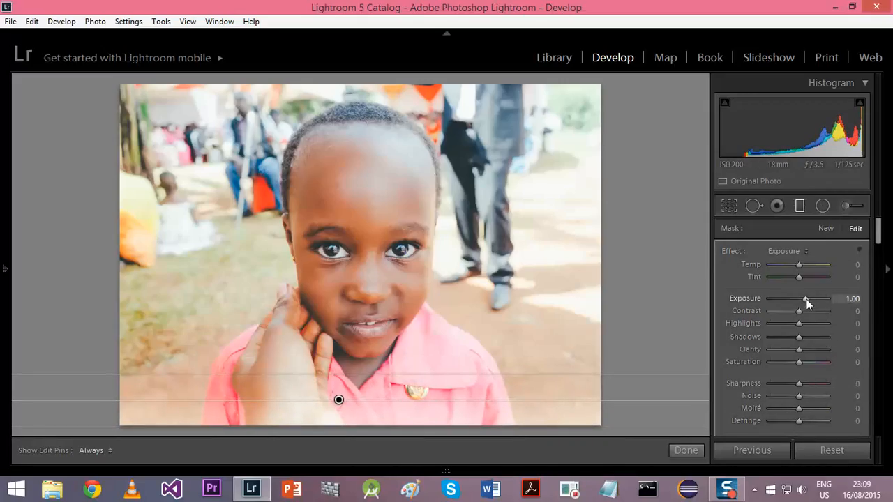
{"action": "left_click_drag", "start_coordinate": [806, 298], "coordinate": [798, 299]}
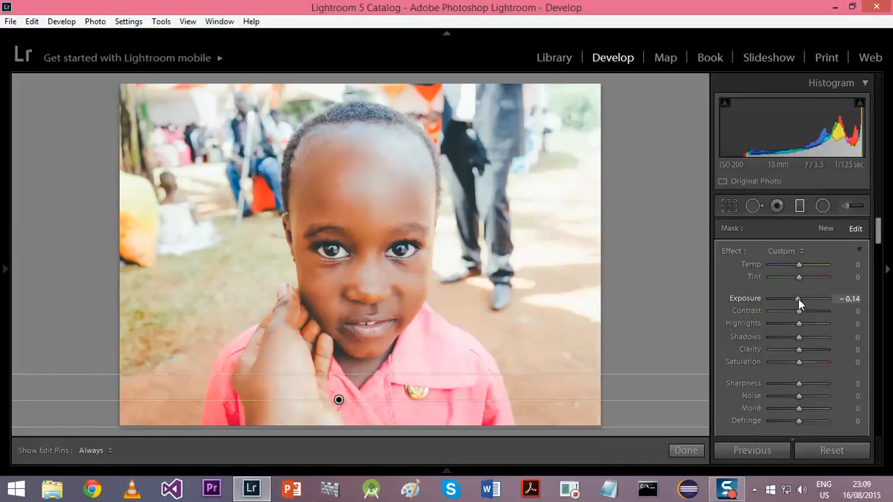
{"action": "left_click_drag", "start_coordinate": [358, 377], "coordinate": [358, 360]}
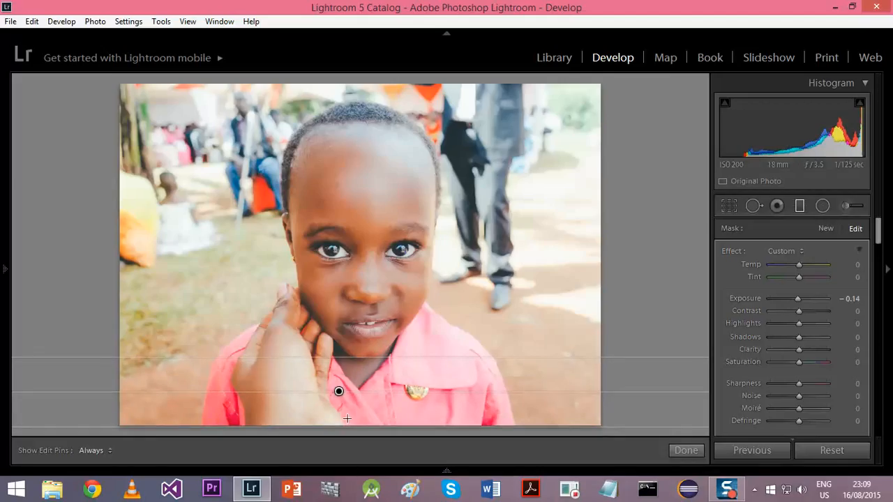
{"action": "mouse_move", "coordinate": [640, 448]}
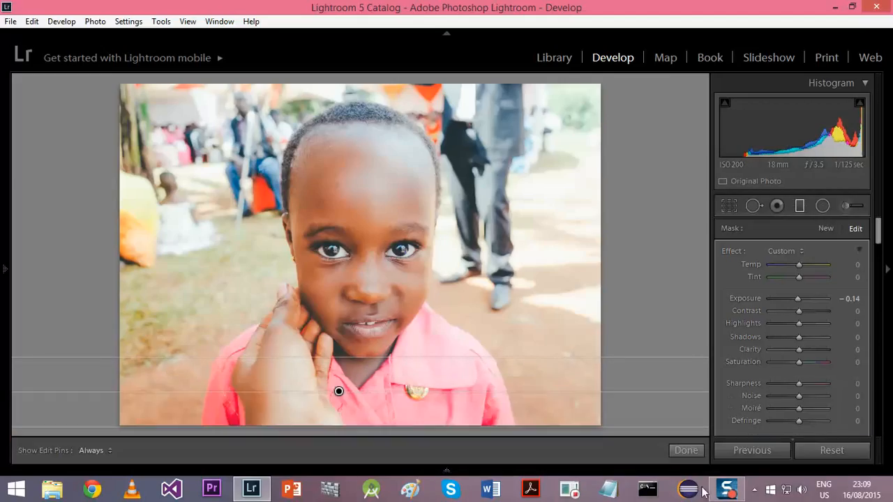
{"action": "left_click", "coordinate": [684, 454]}
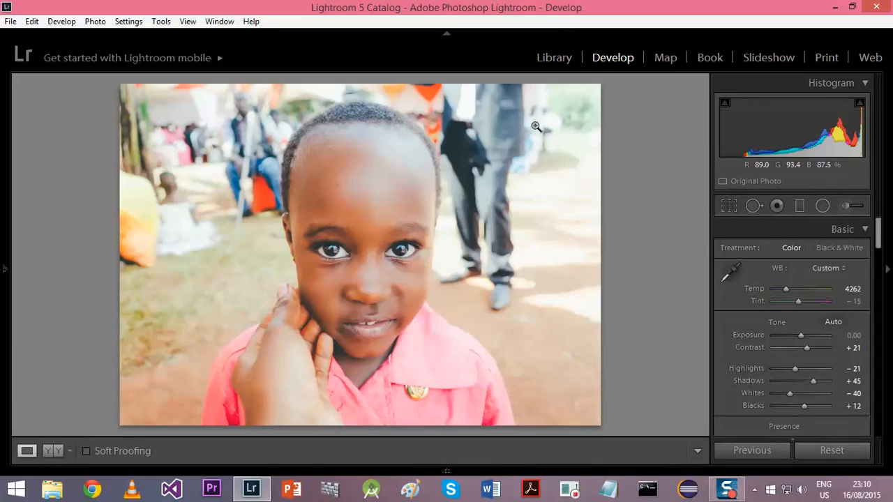
Add a diagonal graduated filter from the photo's upper-right corner at −0.14 exposure and rotate it slightly steeper
{"action": "left_click", "coordinate": [800, 205]}
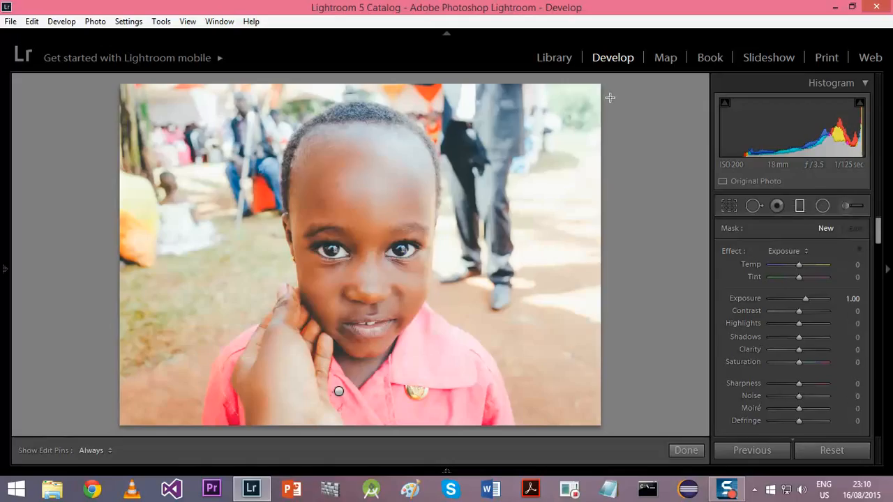
{"action": "left_click_drag", "start_coordinate": [604, 83], "coordinate": [448, 168]}
{"action": "left_click_drag", "start_coordinate": [807, 298], "coordinate": [799, 298]}
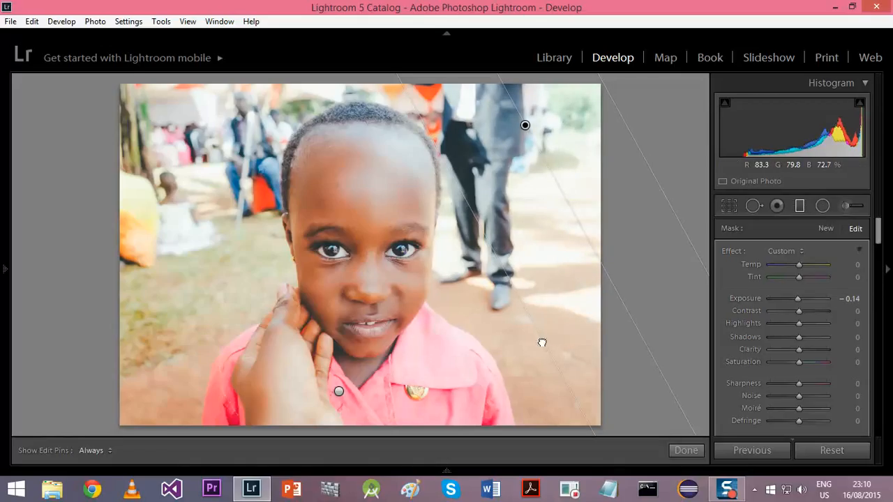
{"action": "left_click_drag", "start_coordinate": [543, 343], "coordinate": [537, 342]}
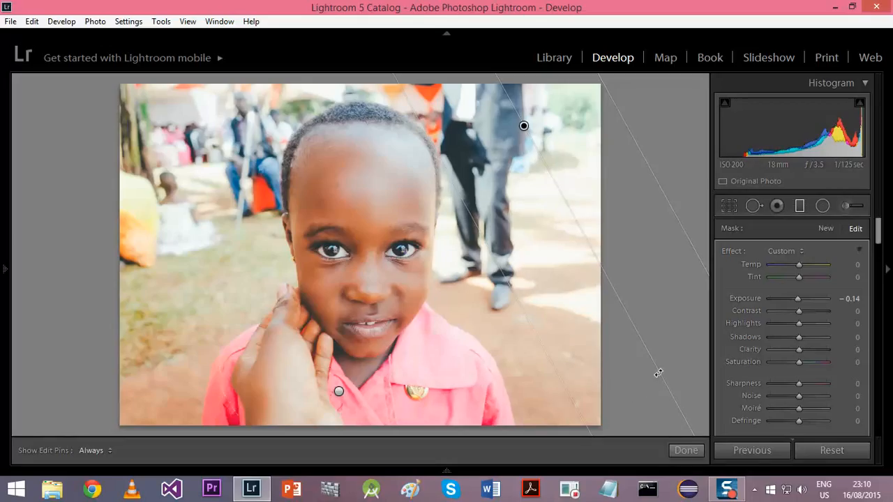
{"action": "left_click_drag", "start_coordinate": [658, 373], "coordinate": [634, 381]}
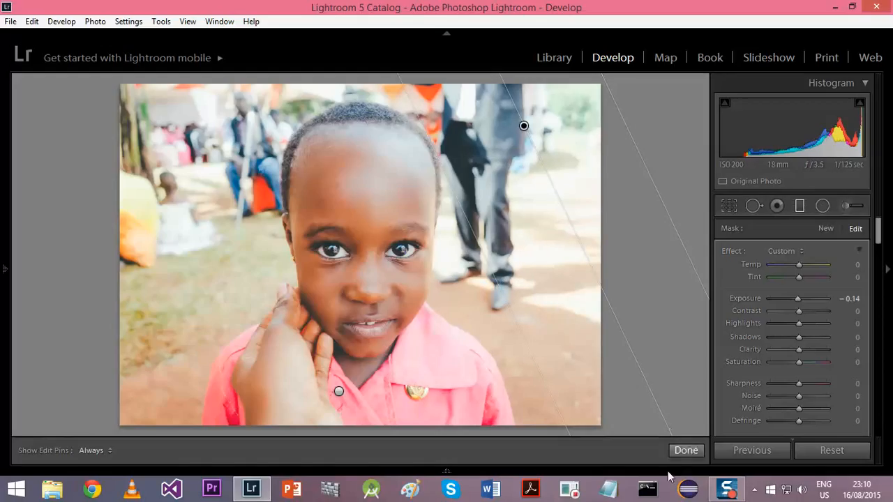
{"action": "left_click", "coordinate": [687, 452]}
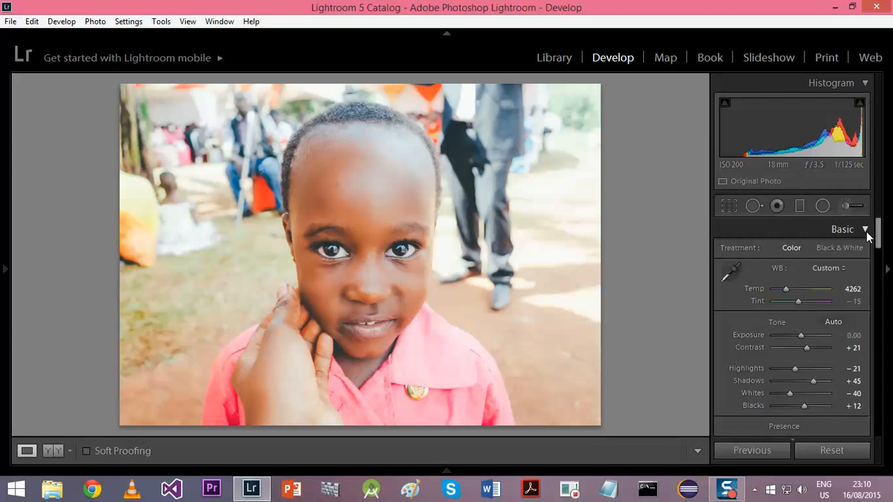
Return to the photo's Effects settings with the post-crop vignetting and grain values
{"action": "left_click_drag", "start_coordinate": [879, 240], "coordinate": [877, 423]}
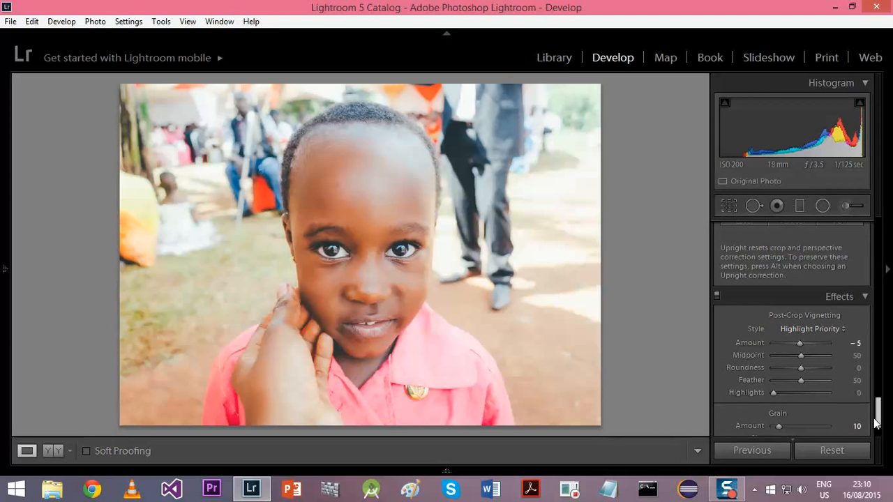